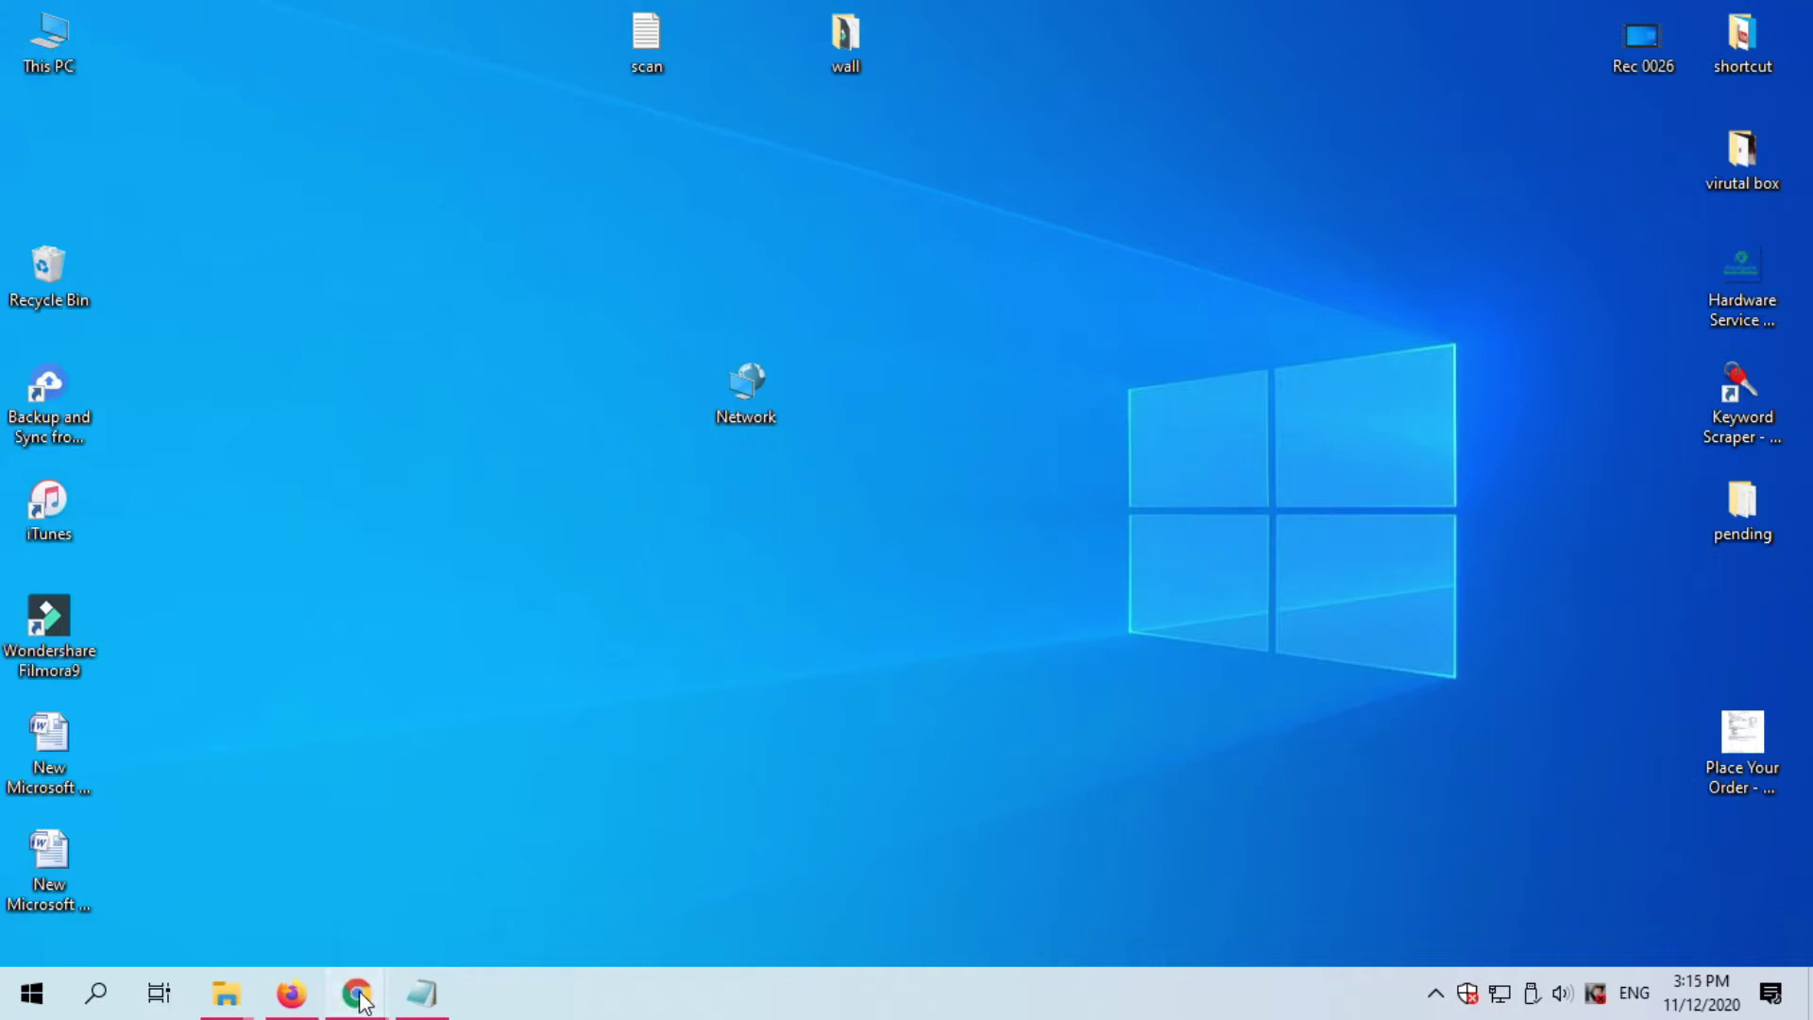
# - Switch to Chrome and download the Free IP Scanner 3.3 program from the Eusing Software page
pyautogui.moveTo(356, 994)
pyautogui.click(574, 910)
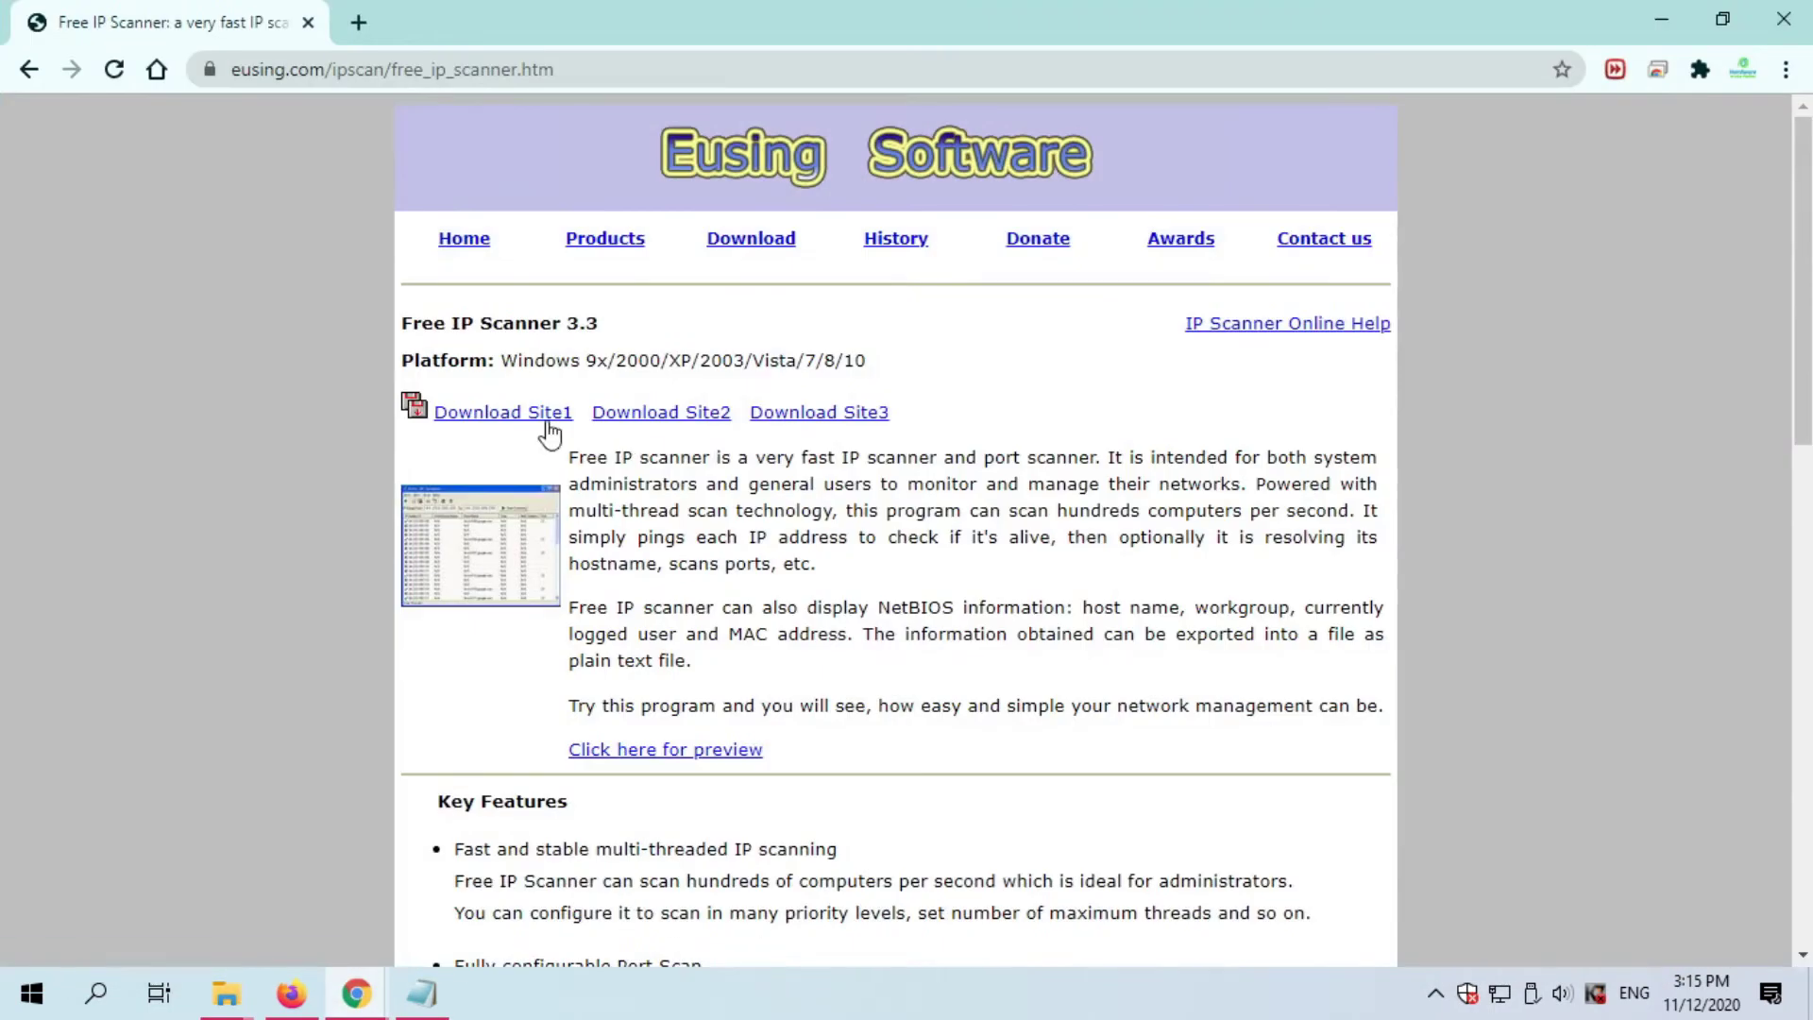
pyautogui.click(667, 425)
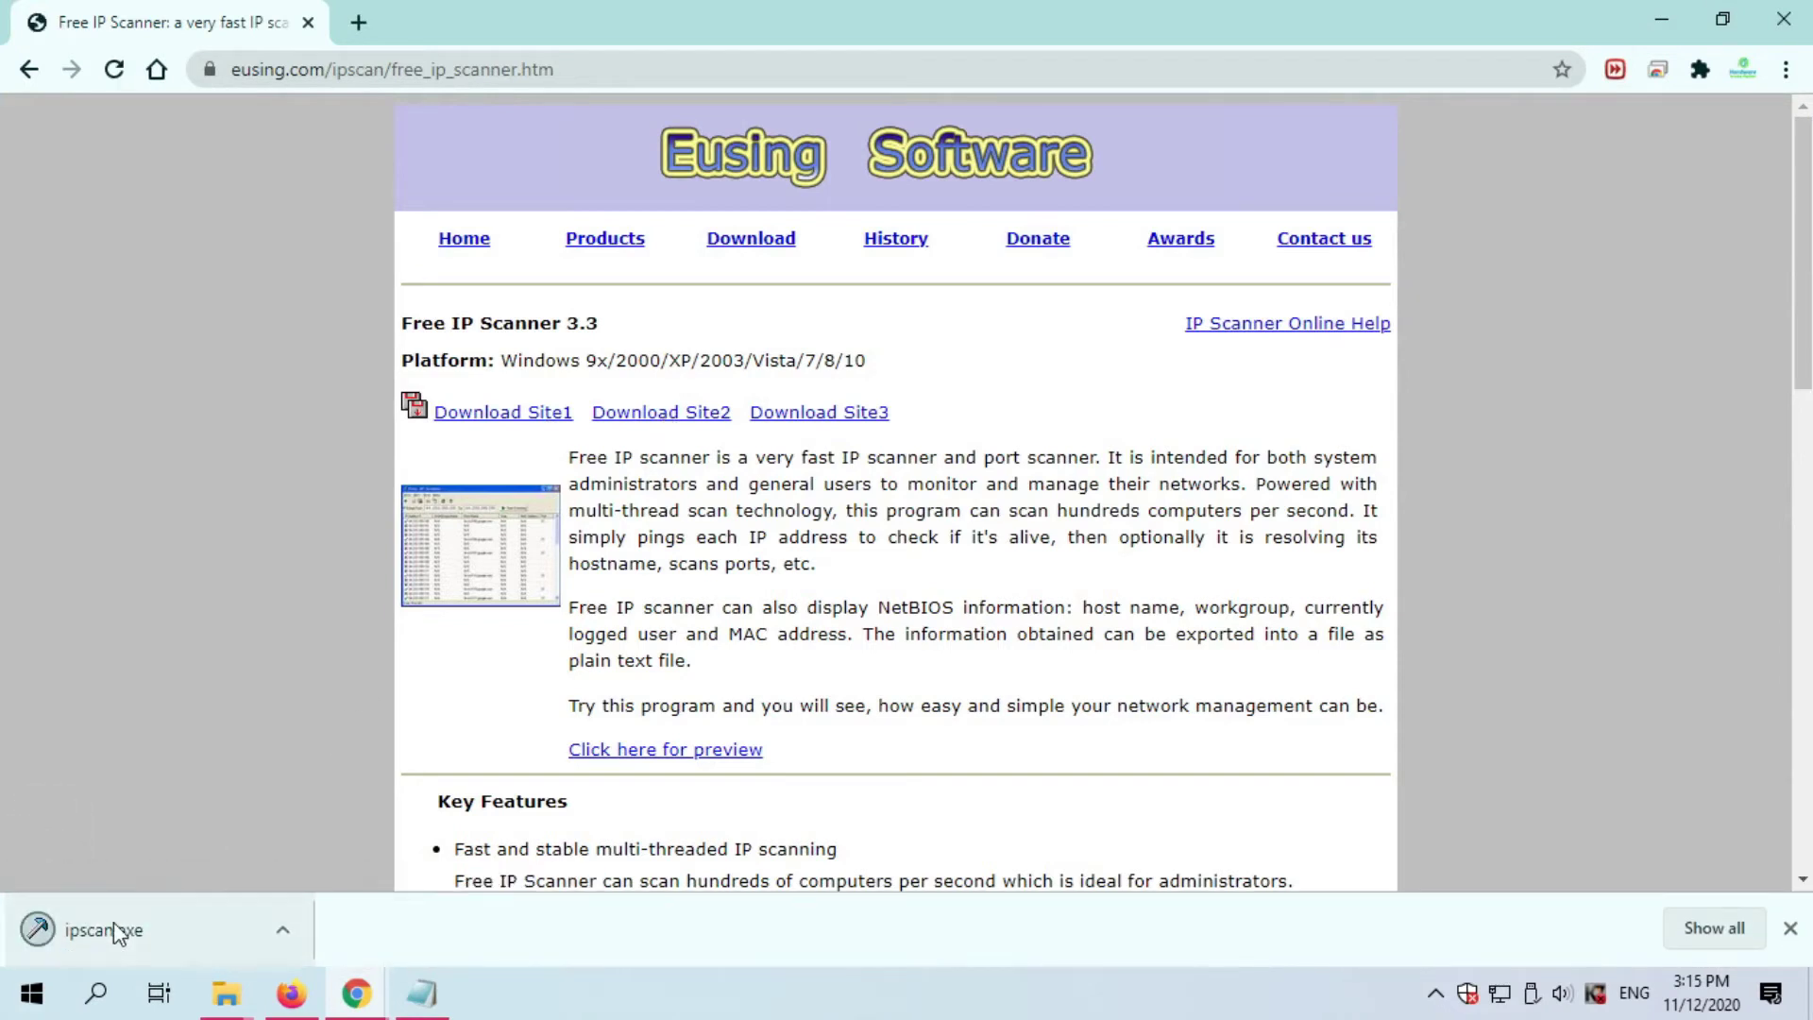
# - Run the downloaded ipscan.exe from its folder, allow the unverified publisher and skip the registration
pyautogui.rightClick(114, 935)
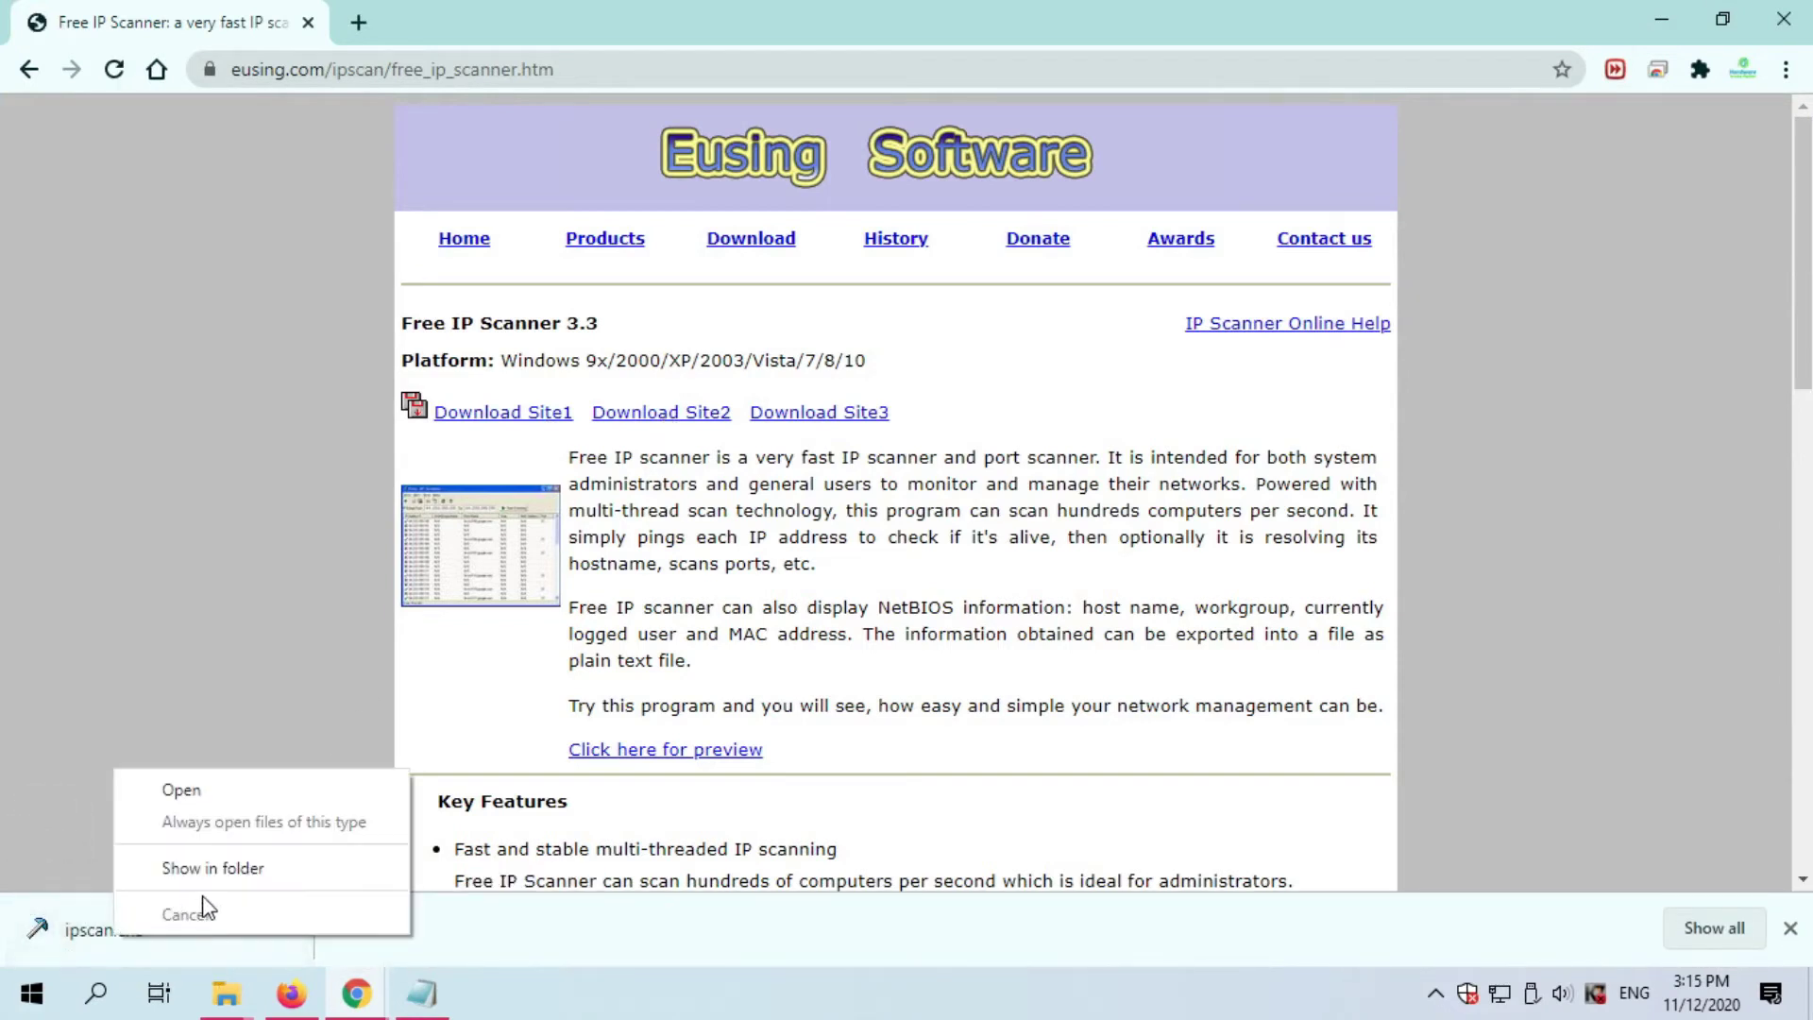
pyautogui.click(202, 878)
pyautogui.doubleClick(1086, 345)
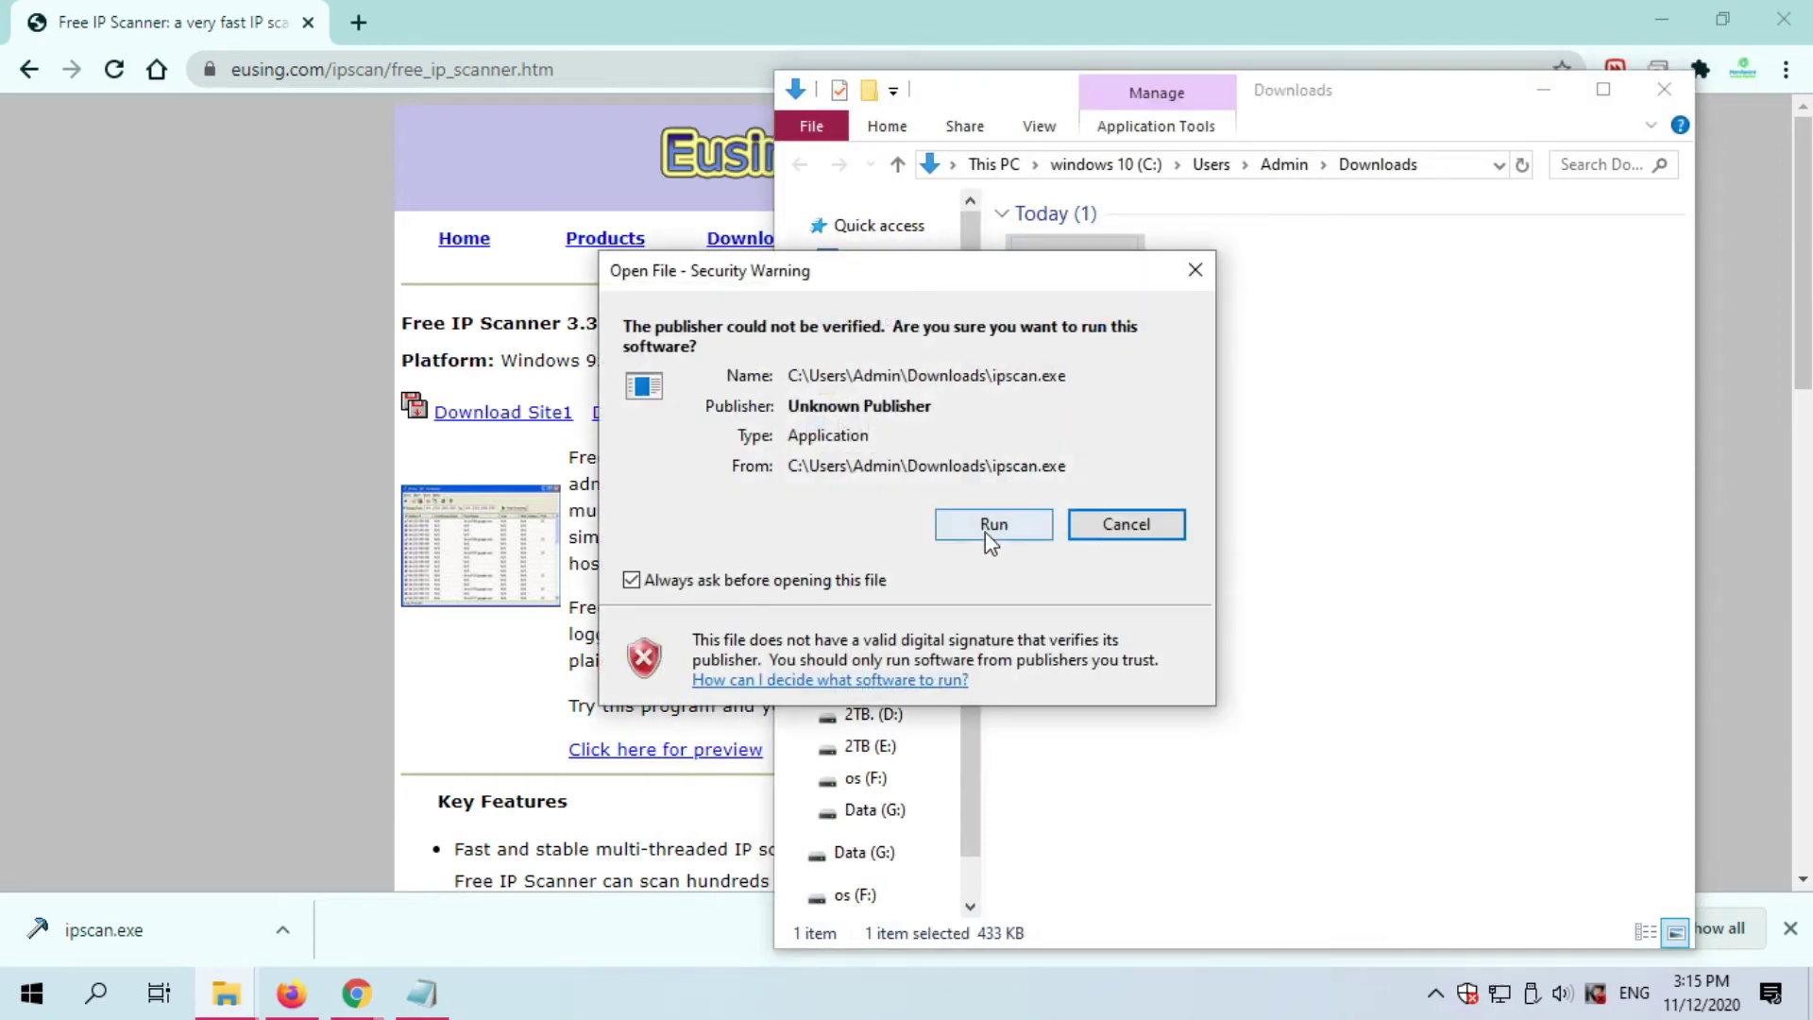
pyautogui.click(1044, 525)
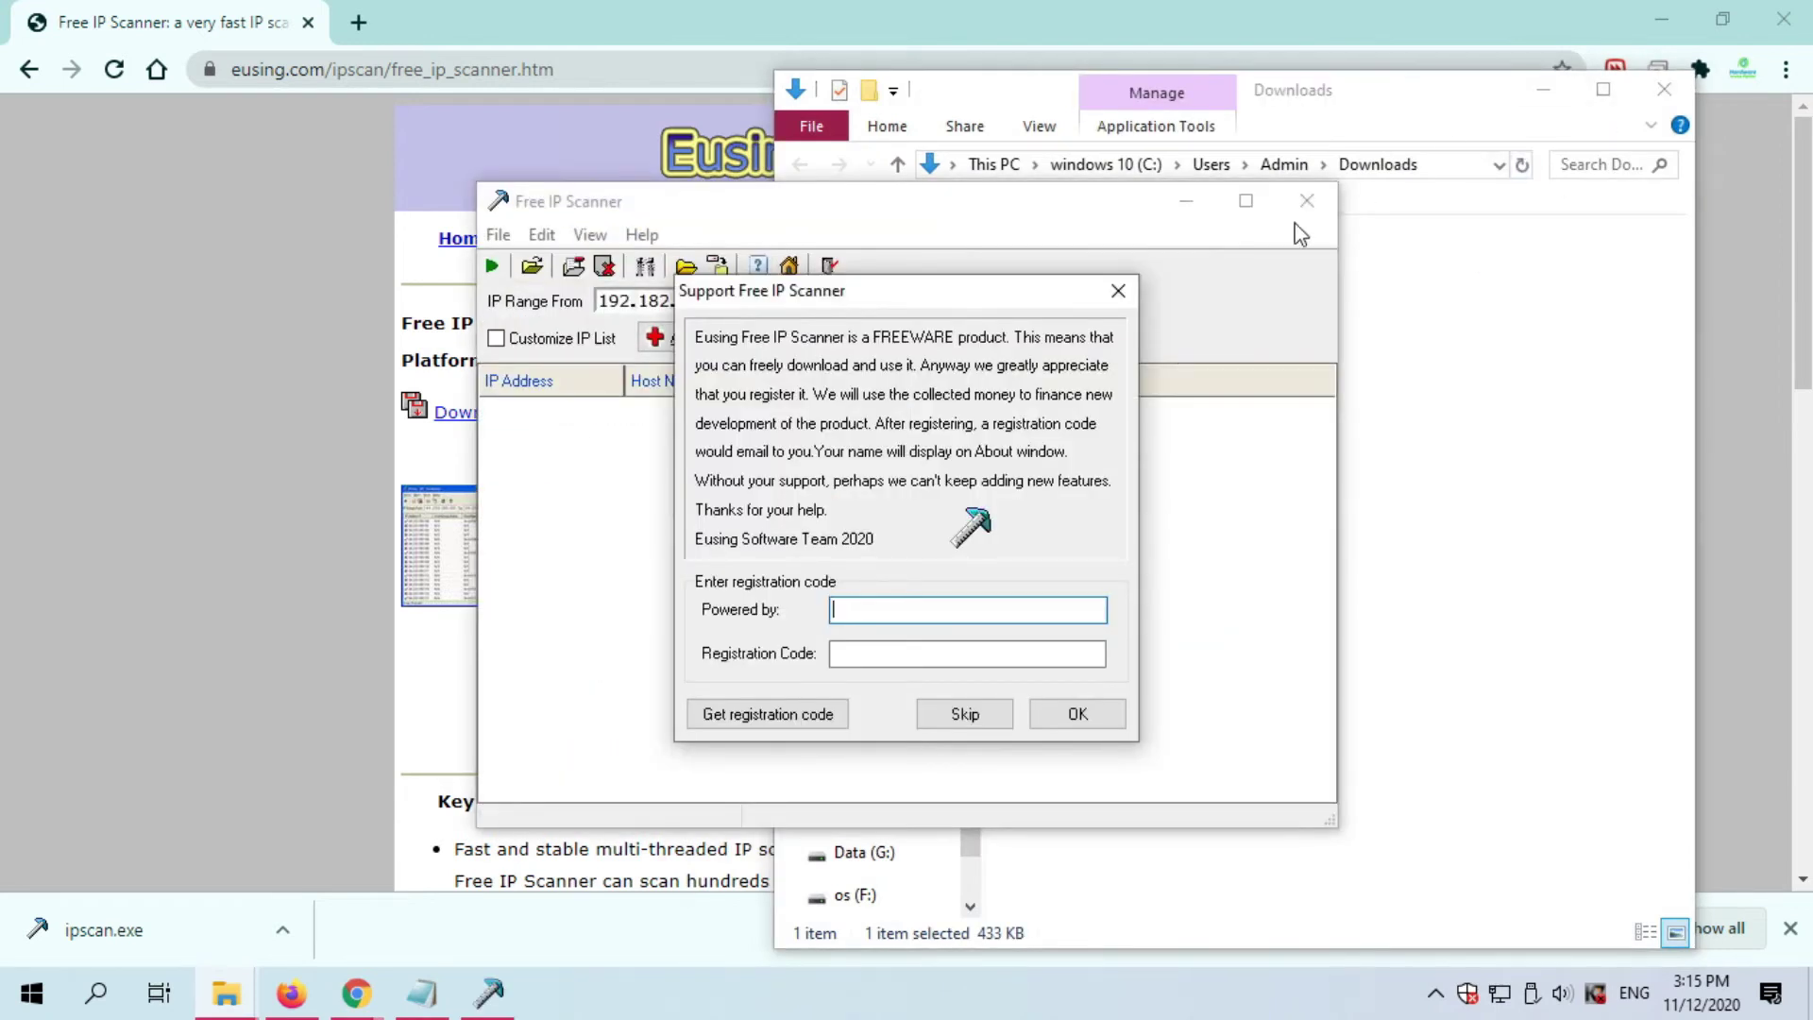
pyautogui.click(977, 712)
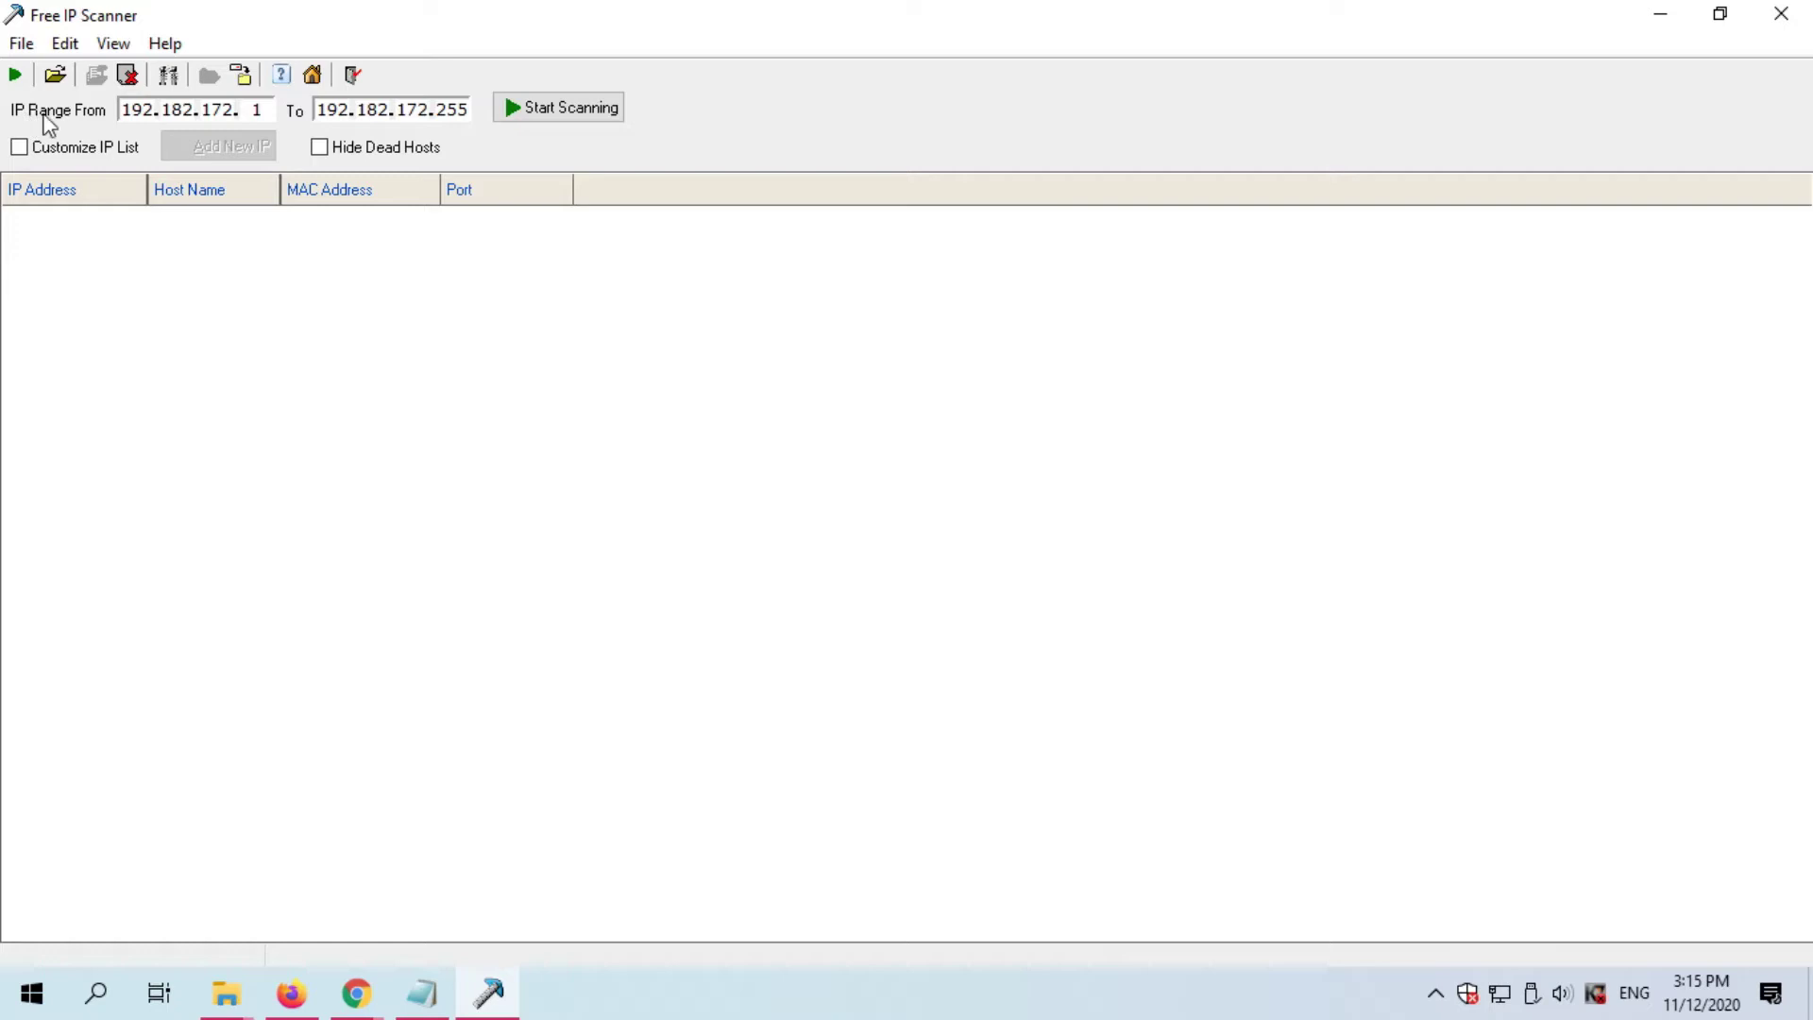
# - Scan the IP range from 192.182.172.1 to 192.182.172.255 and look through the resulting host list
pyautogui.doubleClick(137, 109)
pyautogui.click(556, 115)
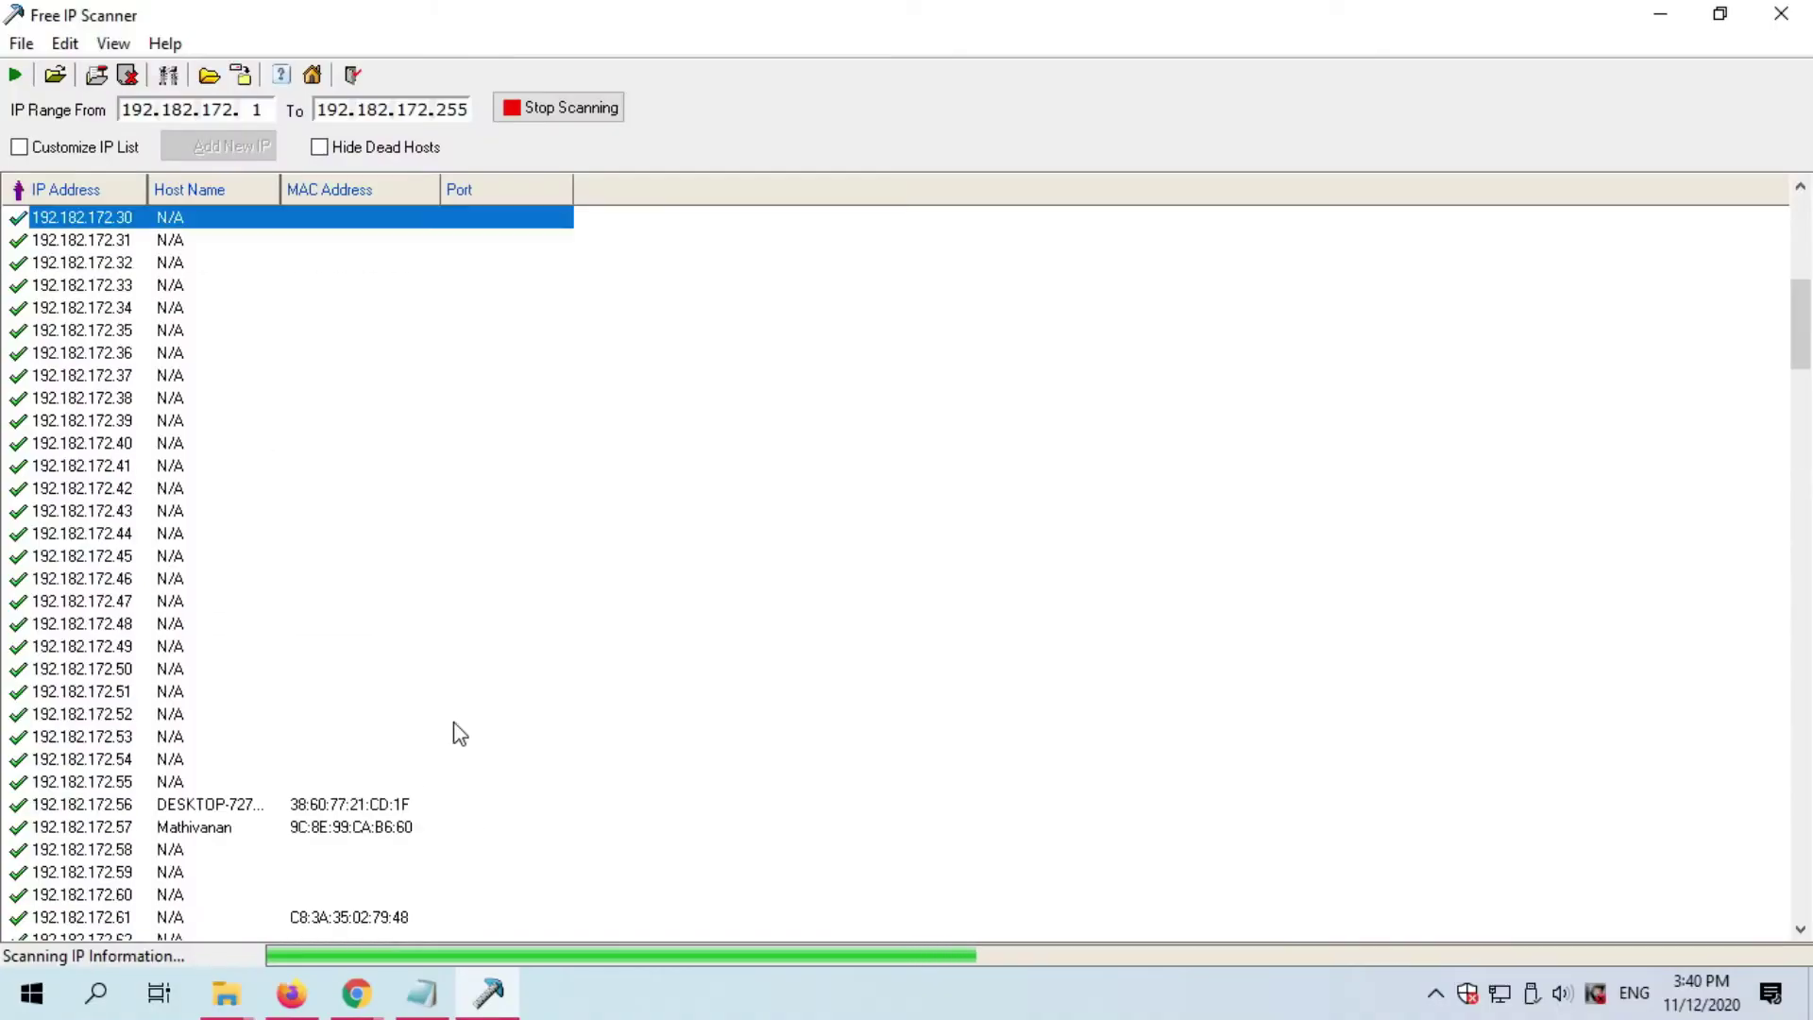
pyautogui.scroll(-16, 463, 756)
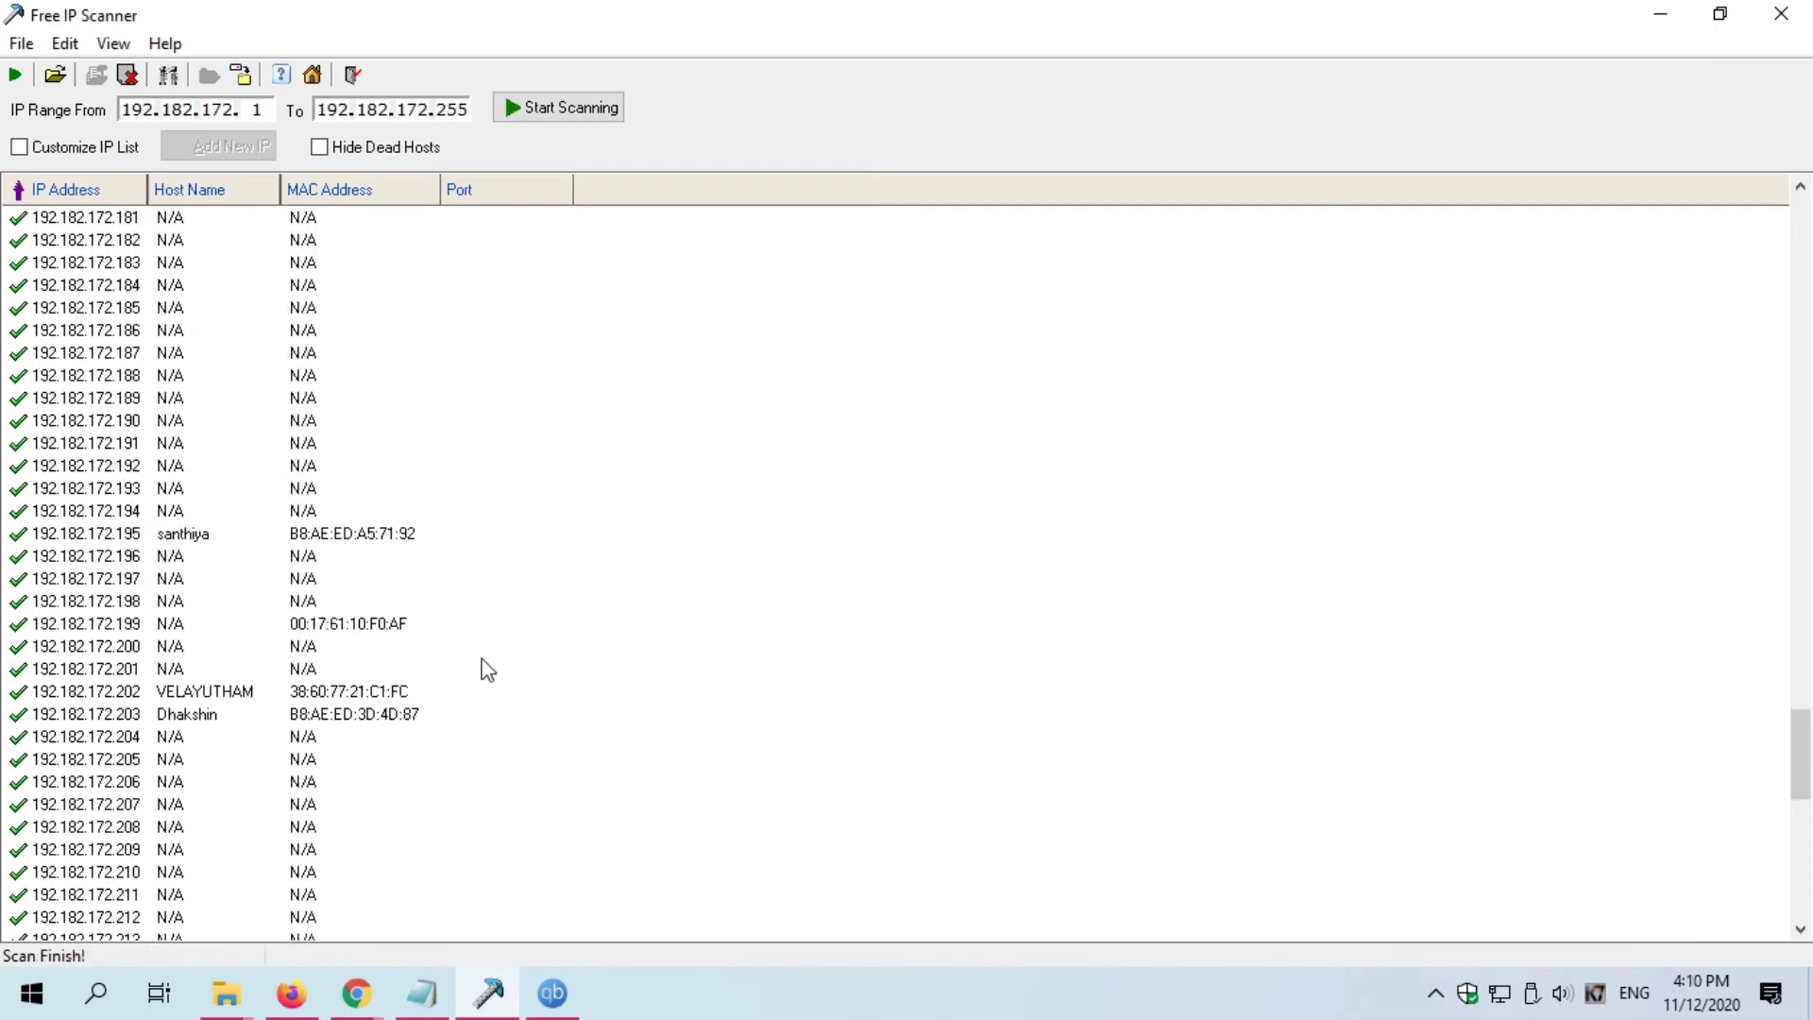
pyautogui.scroll(20, 763, 632)
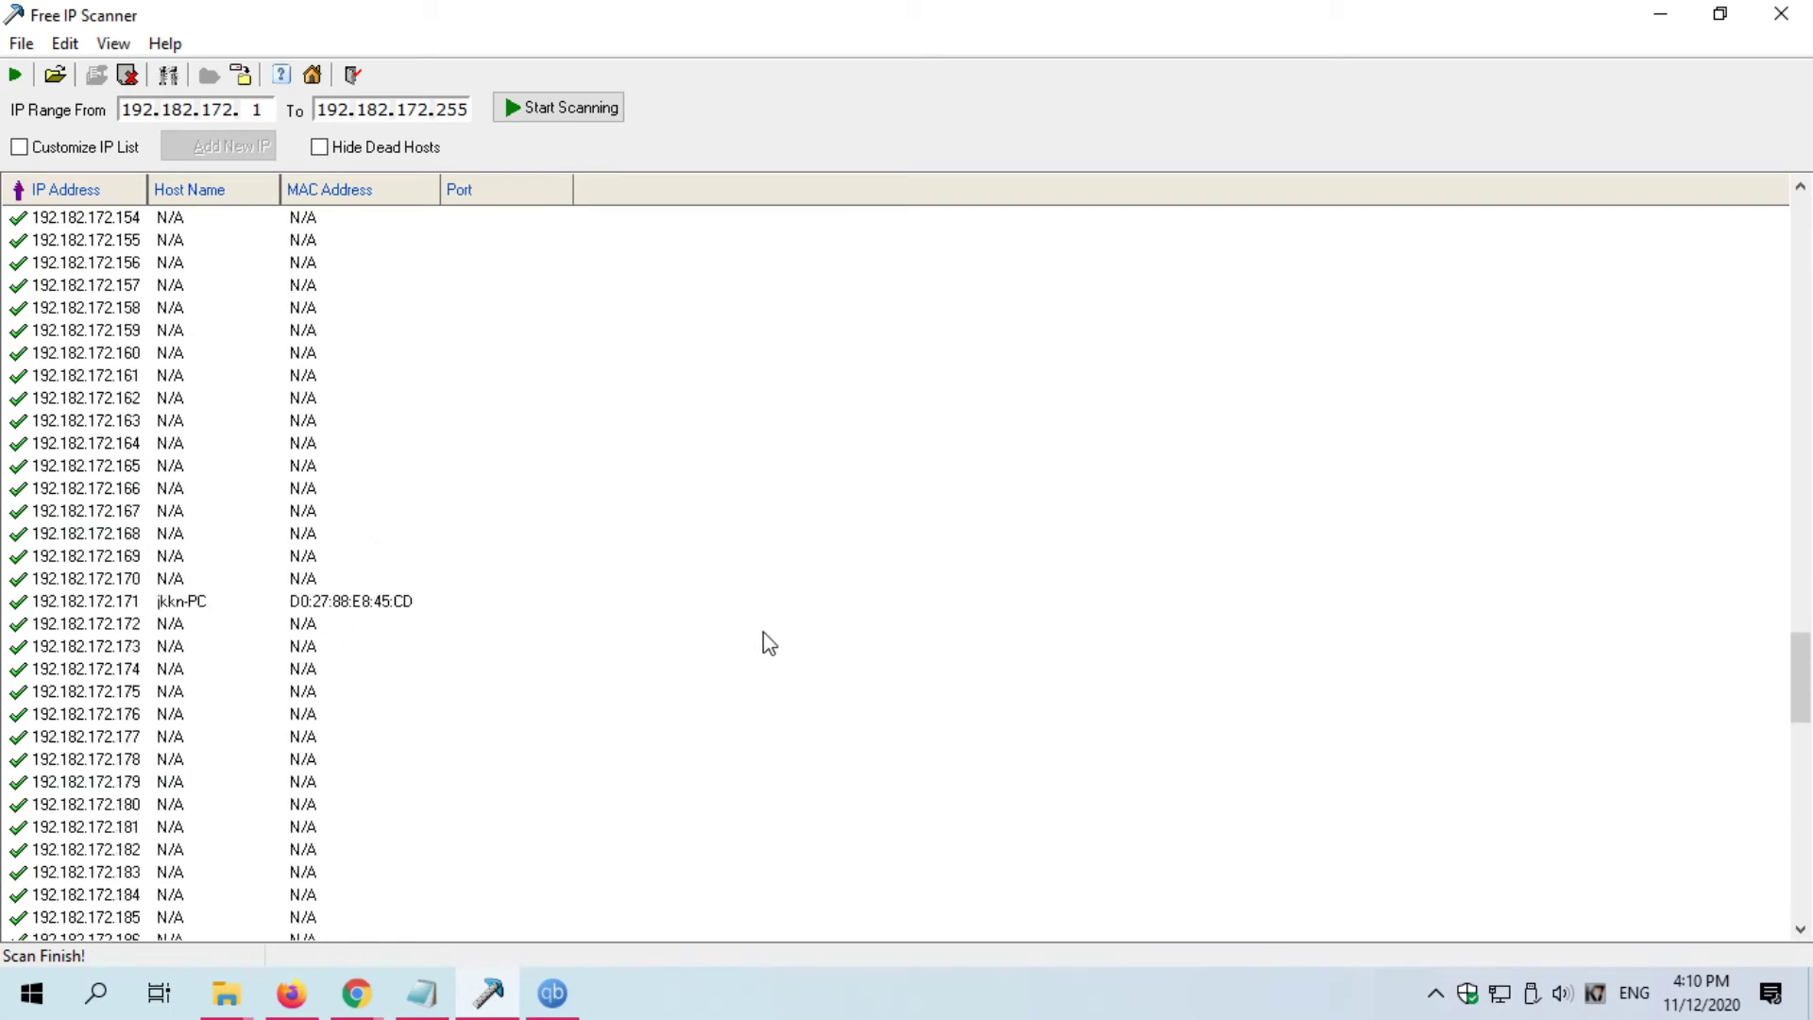
pyautogui.scroll(20, 763, 632)
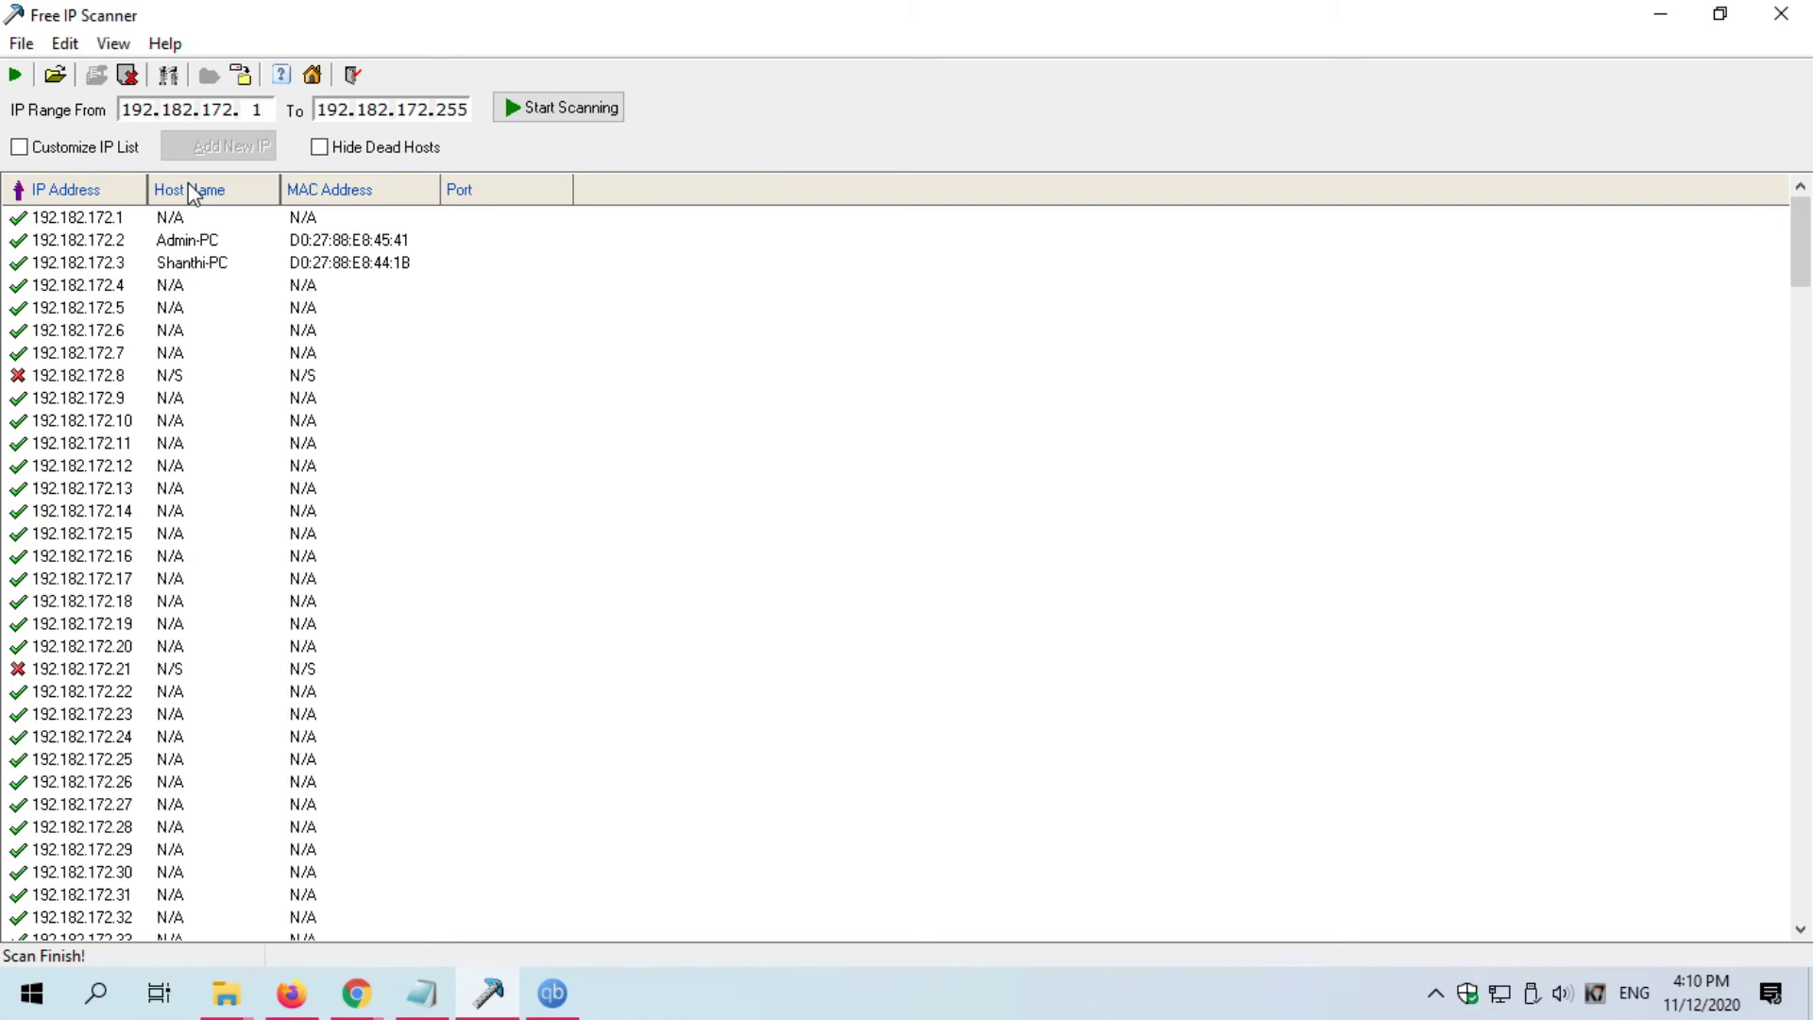
# - Sort the scan results by MAC address and review the hosts that report one
pyautogui.click(317, 192)
pyautogui.scroll(-3, 230, 425)
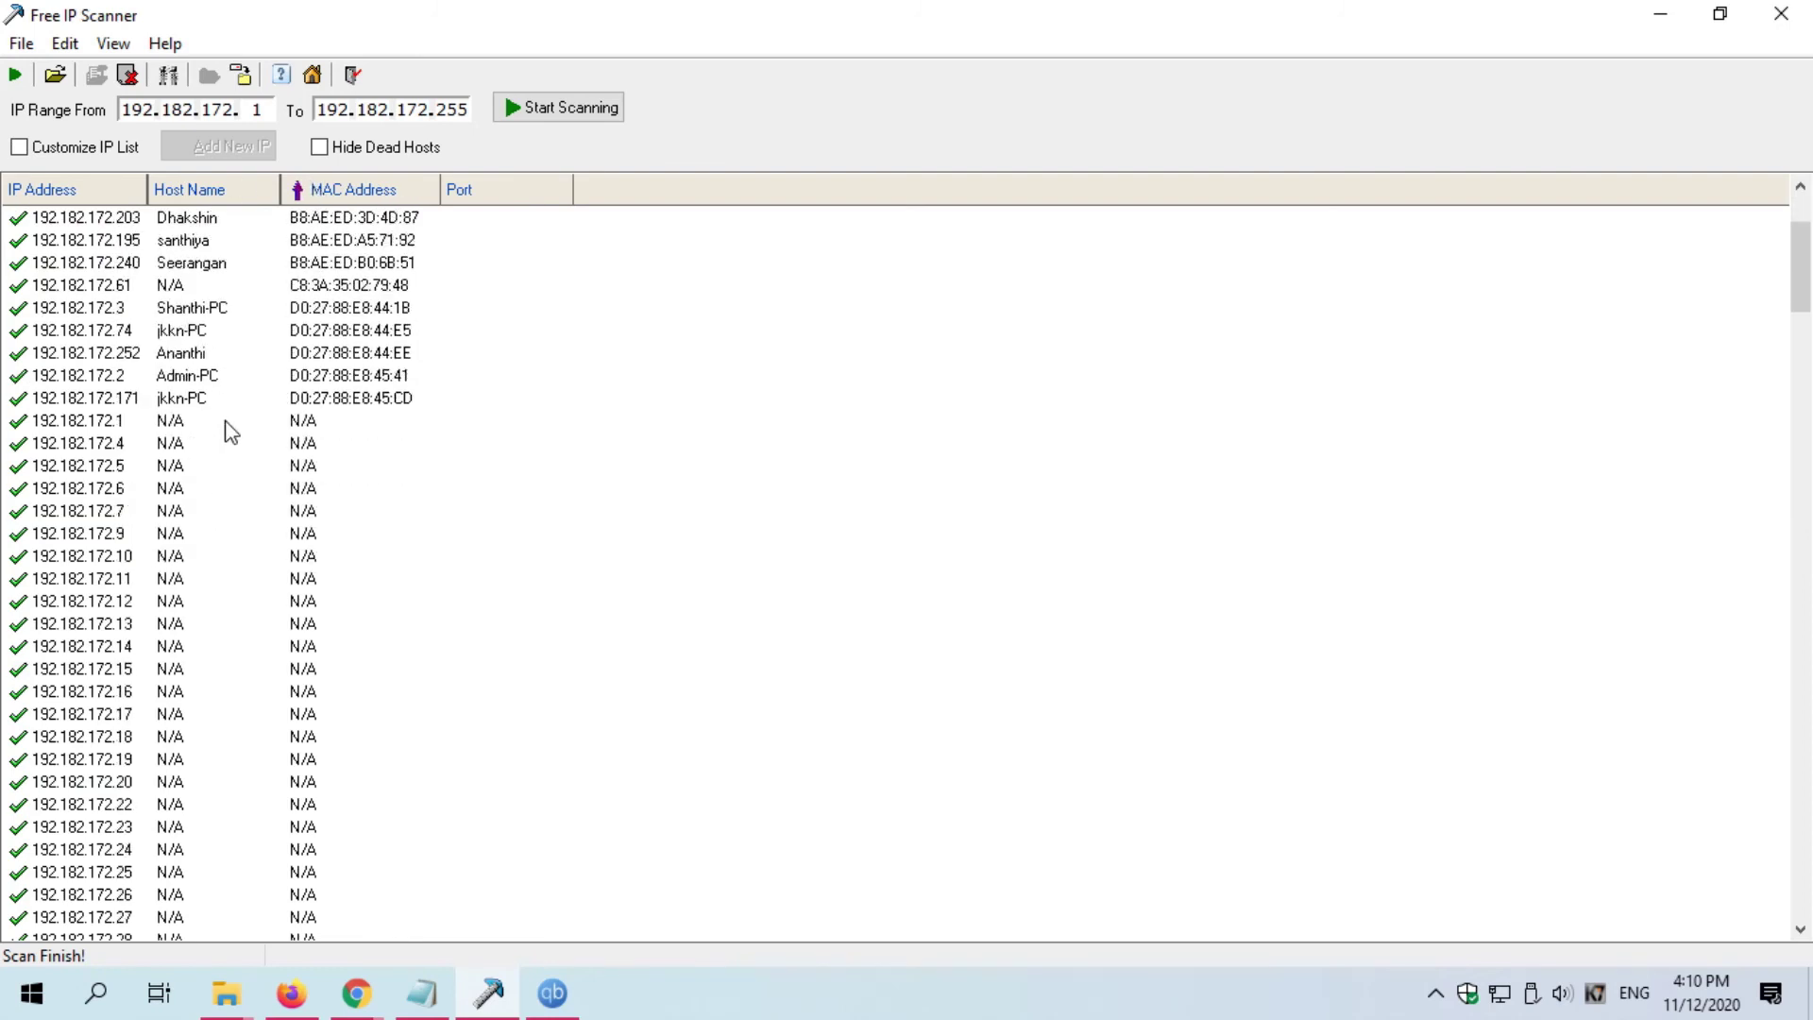
pyautogui.scroll(3, 227, 423)
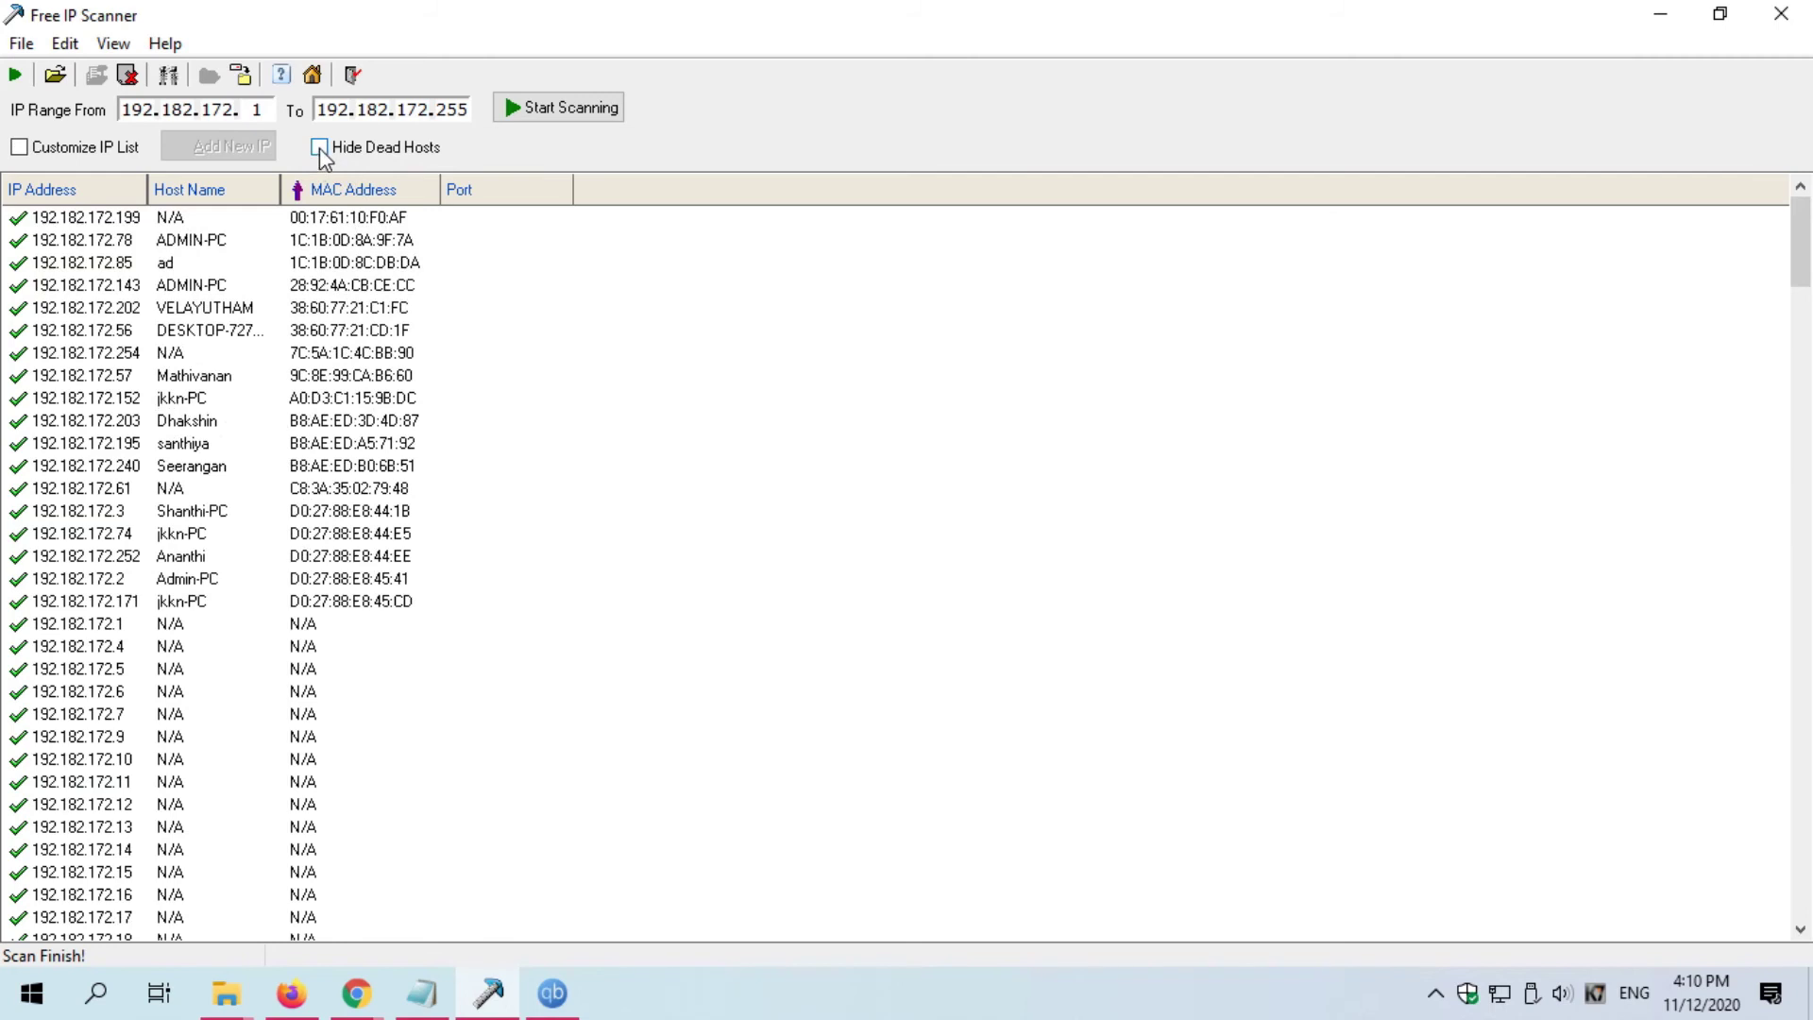
# - Examine the whole sorted result list, checking which addresses are alive and which are dead
pyautogui.scroll(-11, 314, 389)
pyautogui.scroll(-20, 315, 389)
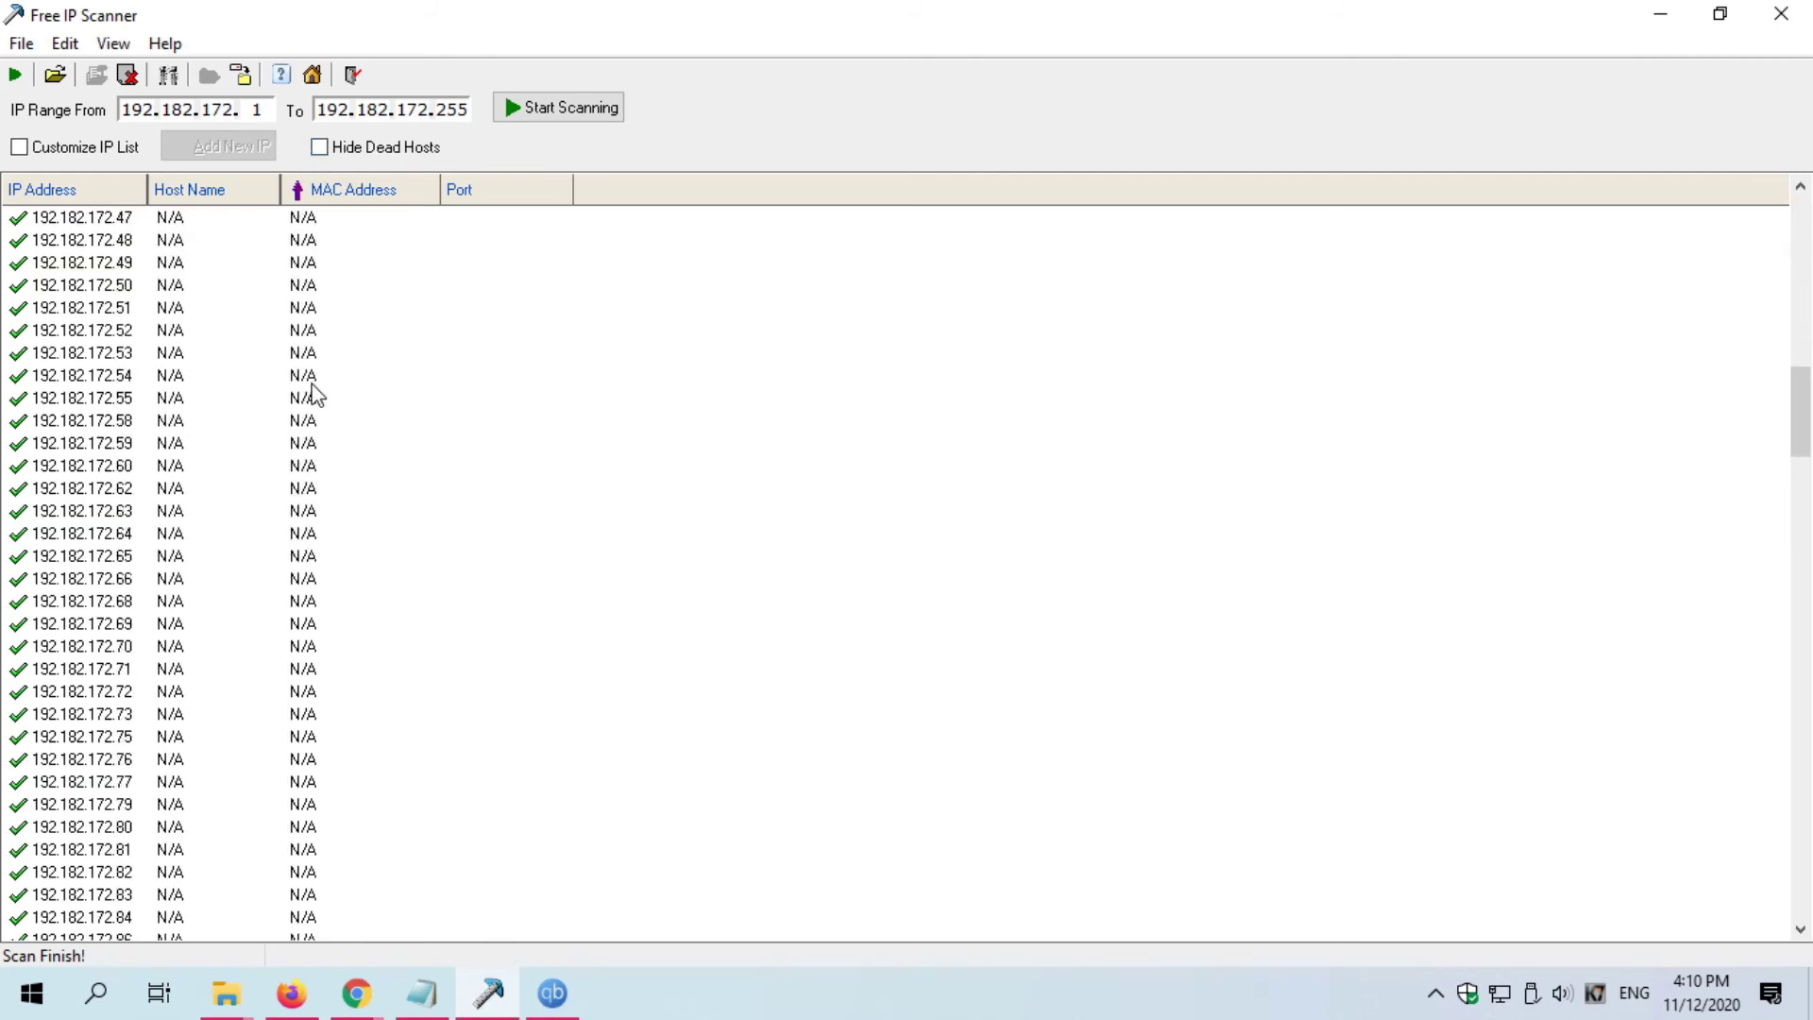
pyautogui.scroll(-11, 309, 384)
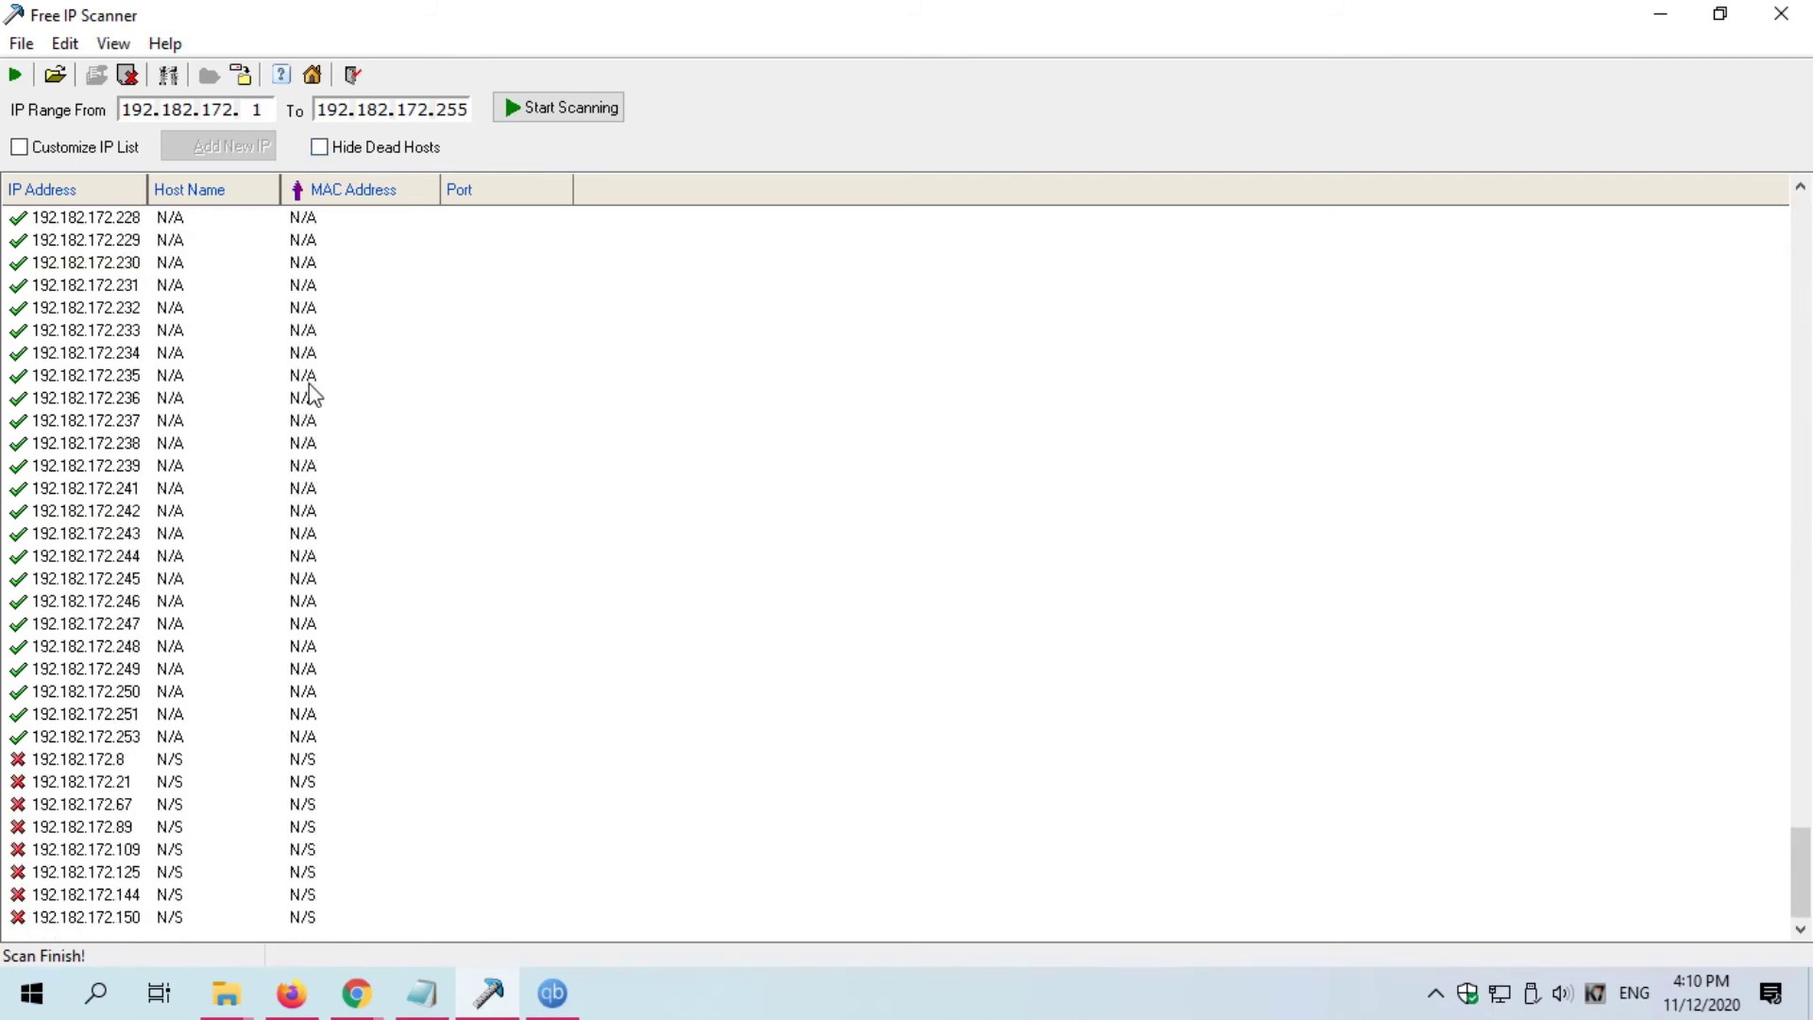
pyautogui.scroll(12, 263, 539)
pyautogui.scroll(-8, 265, 540)
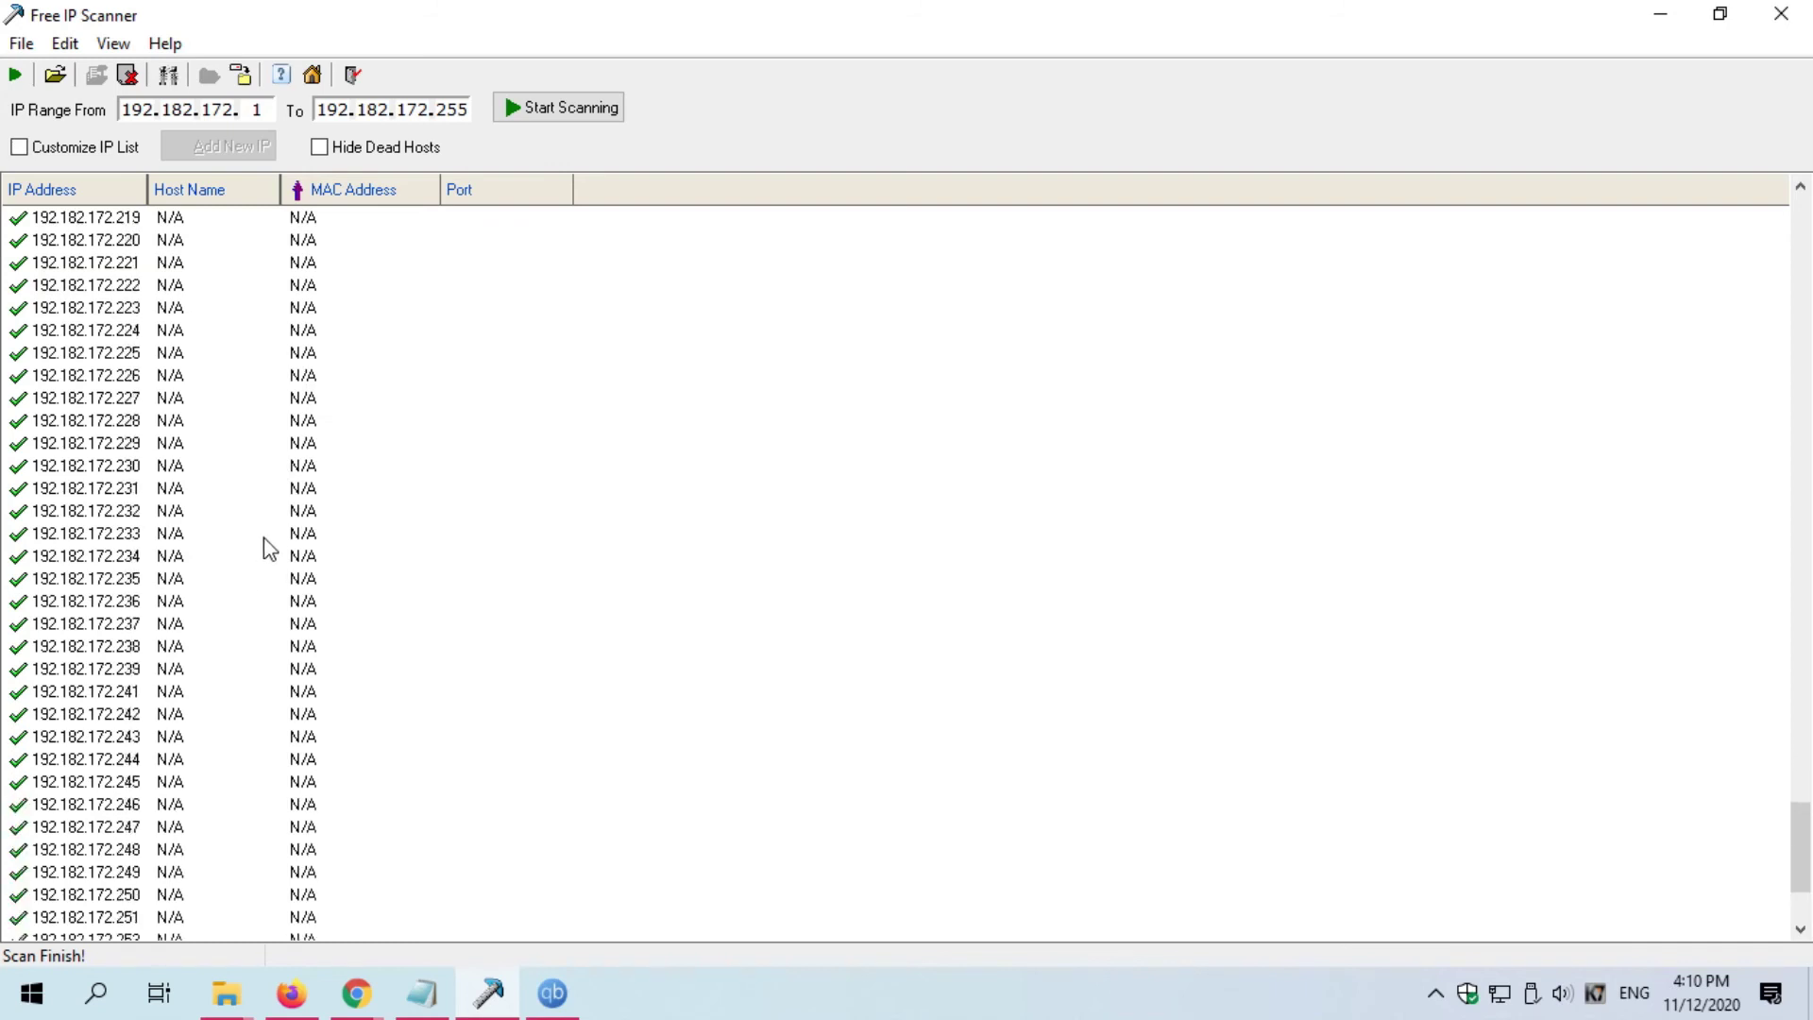
pyautogui.scroll(20, 264, 540)
pyautogui.scroll(17, 270, 548)
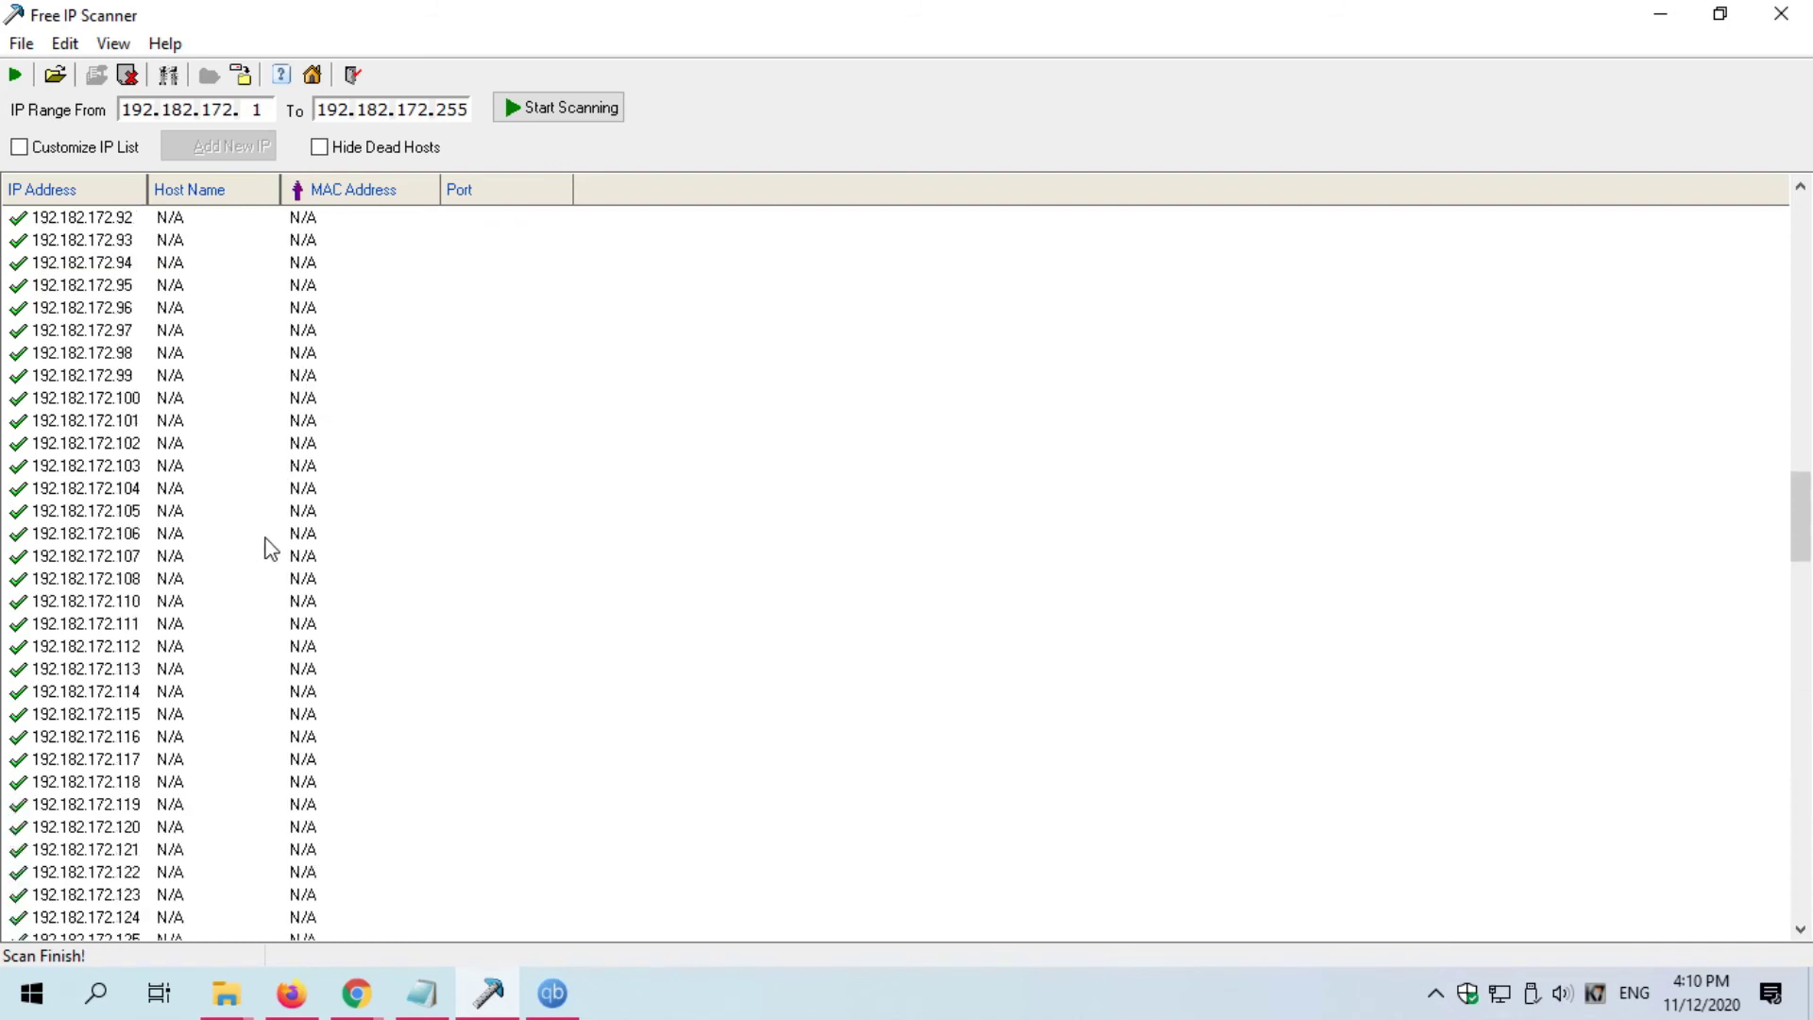
pyautogui.scroll(17, 324, 555)
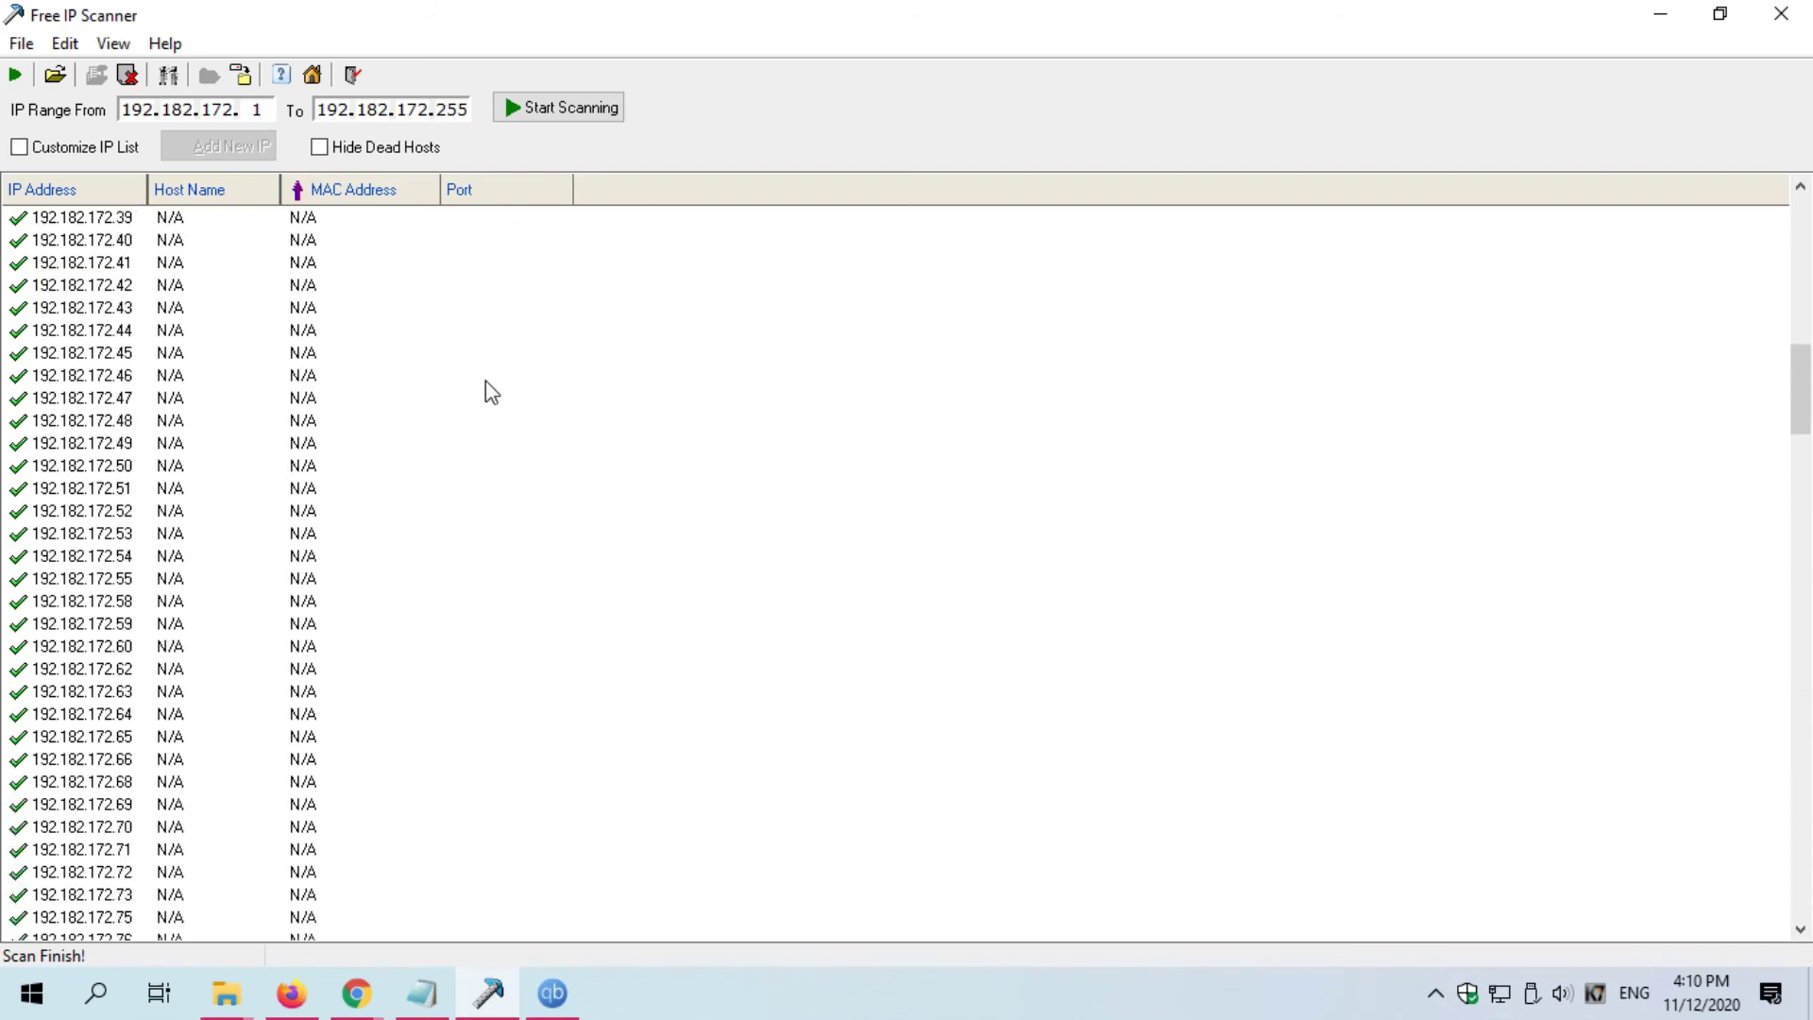
# - Hide the dead hosts from the scan results and check the filtered list from end to end
pyautogui.click(319, 146)
pyautogui.scroll(-20, 585, 514)
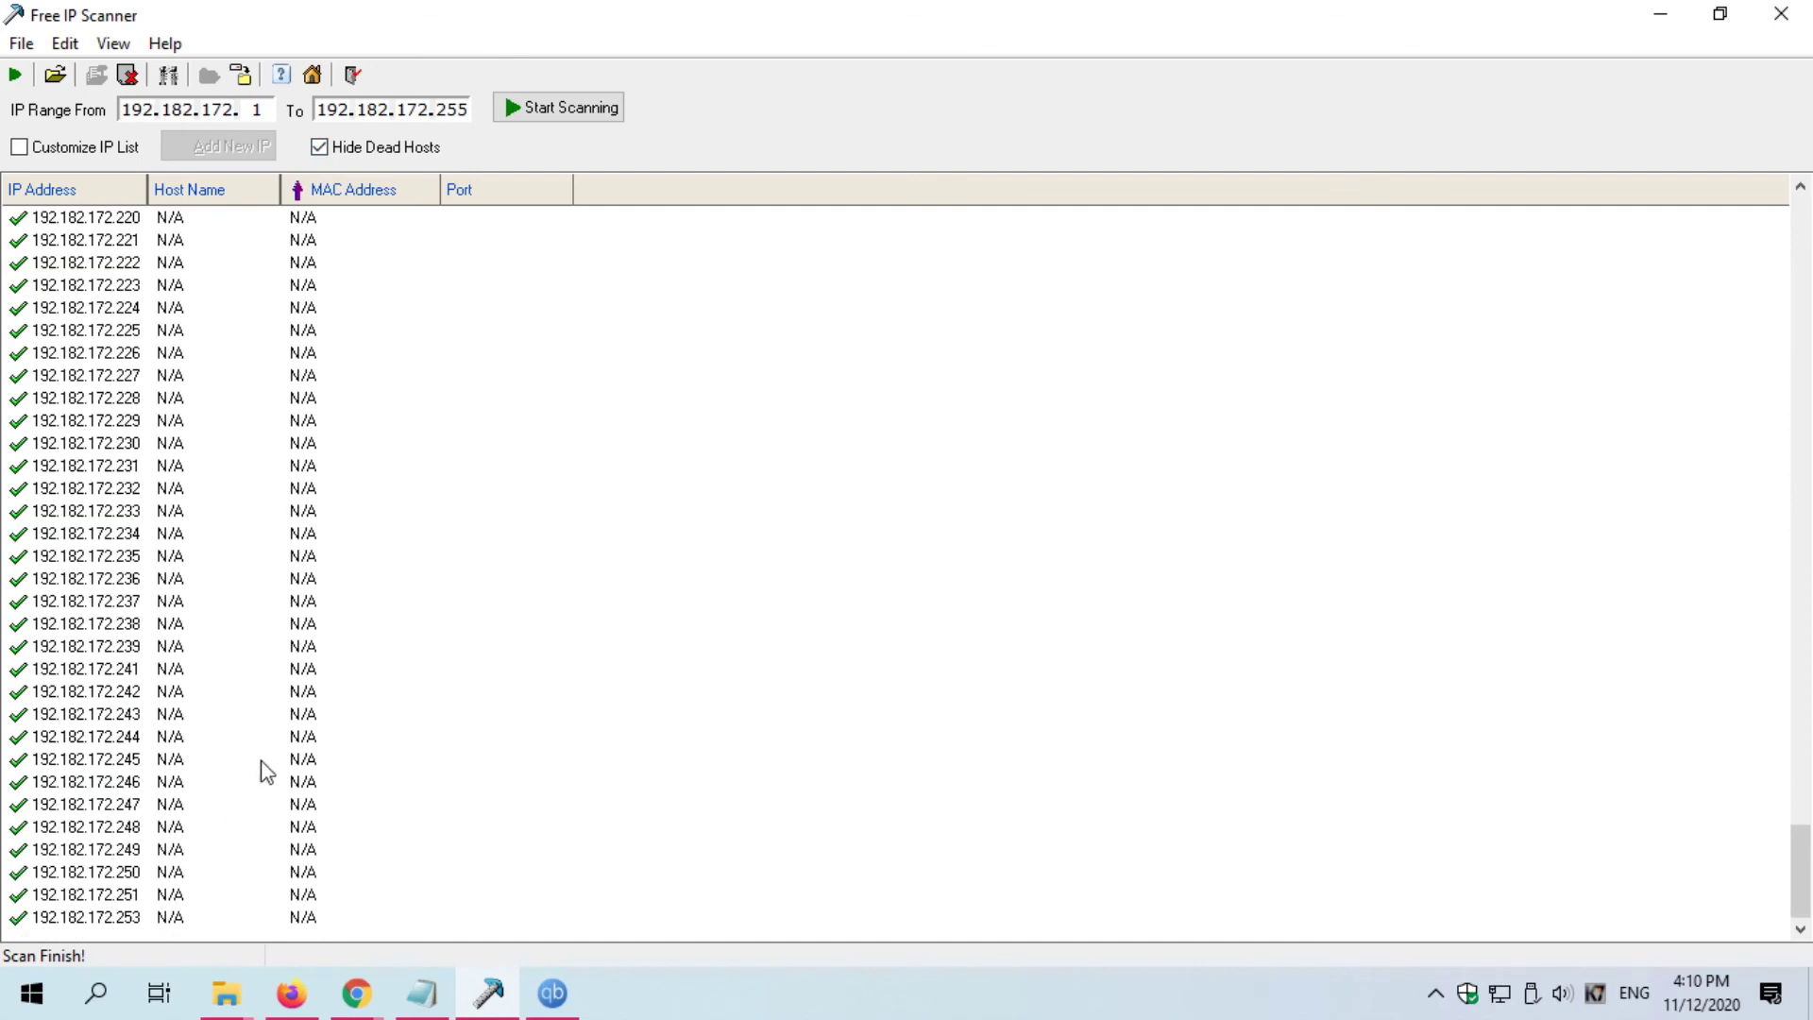
pyautogui.scroll(13, 264, 765)
pyautogui.scroll(20, 267, 763)
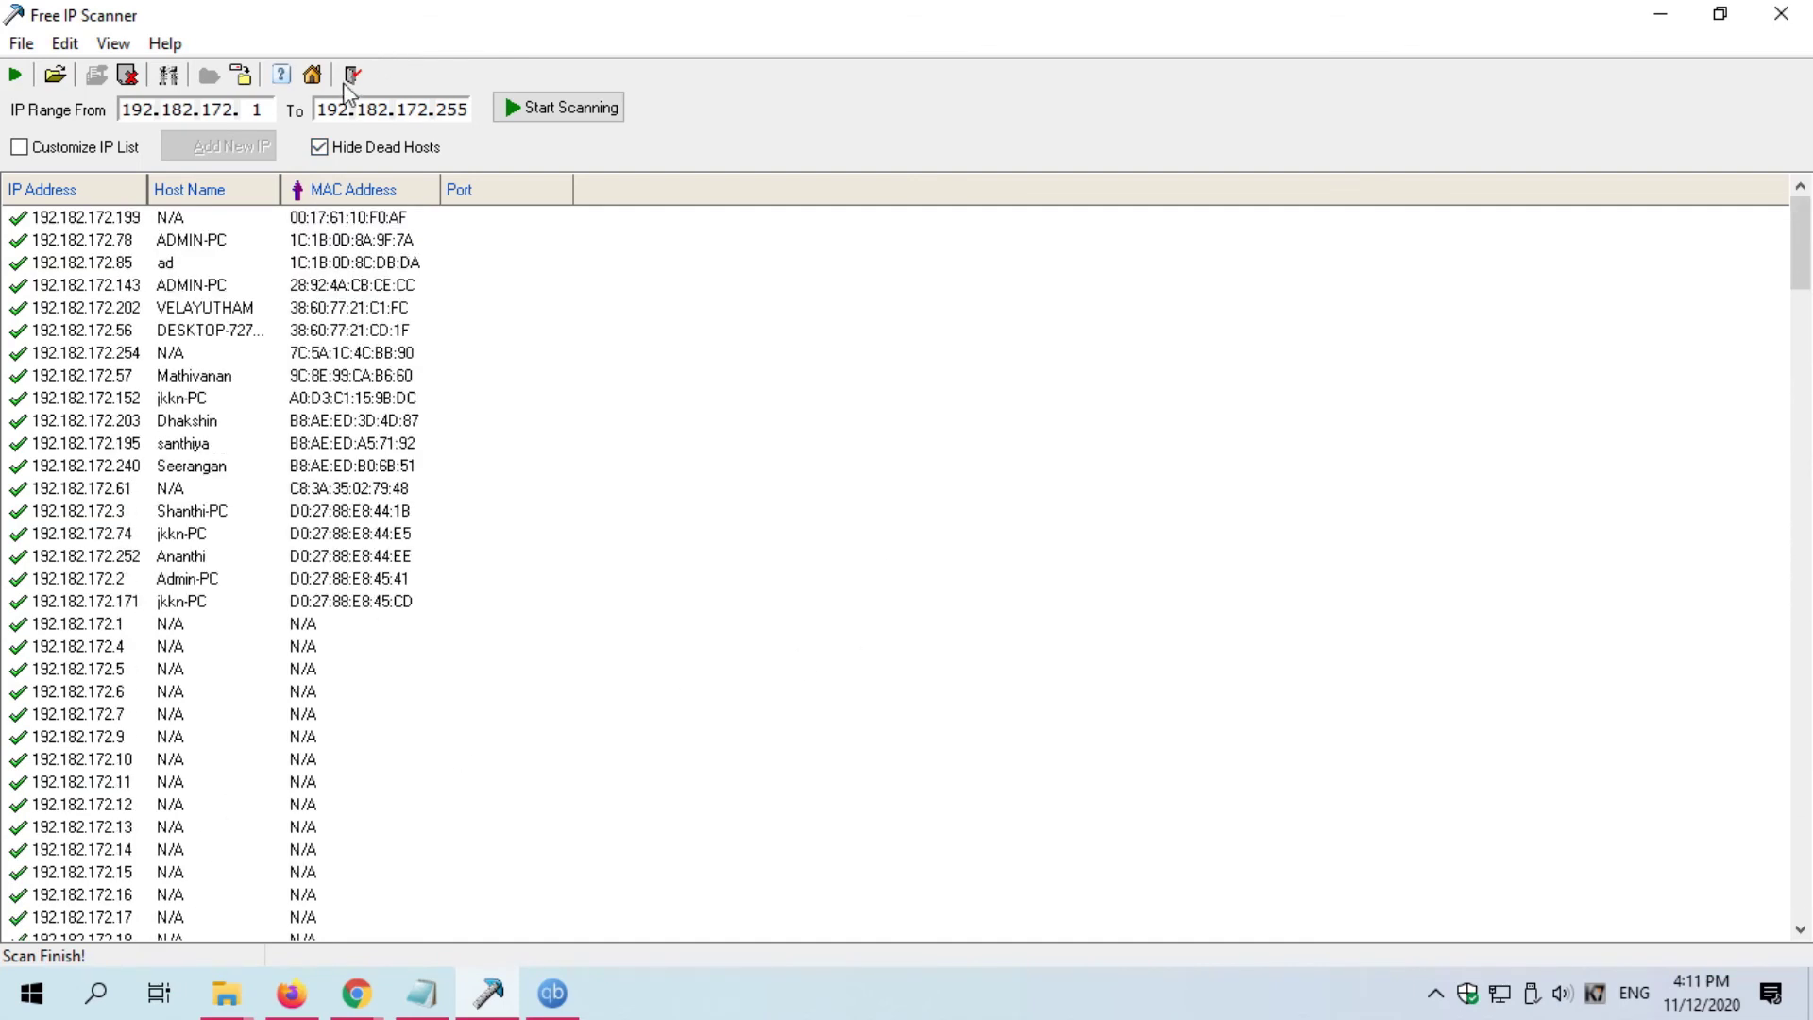
# - Show the dead hosts in the scan results again and go to the entries around 192.182.172.150
pyautogui.click(320, 148)
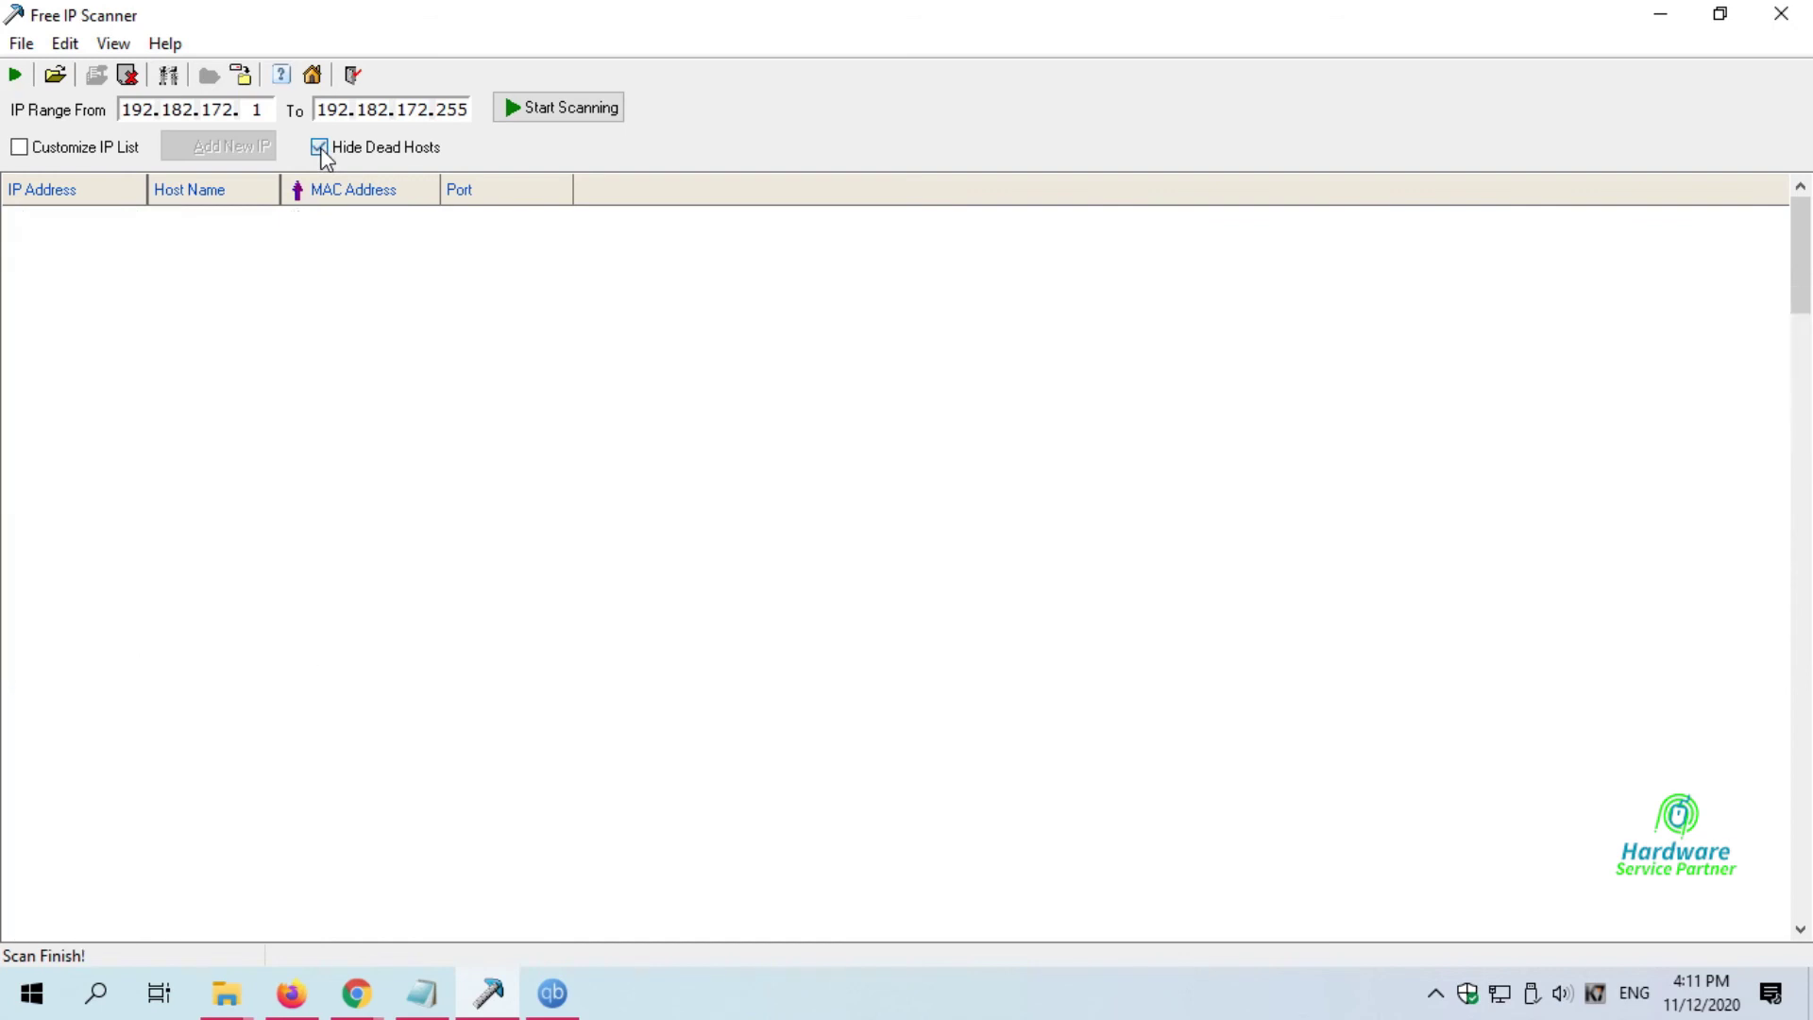
pyautogui.scroll(-20, 520, 463)
pyautogui.scroll(-6, 520, 462)
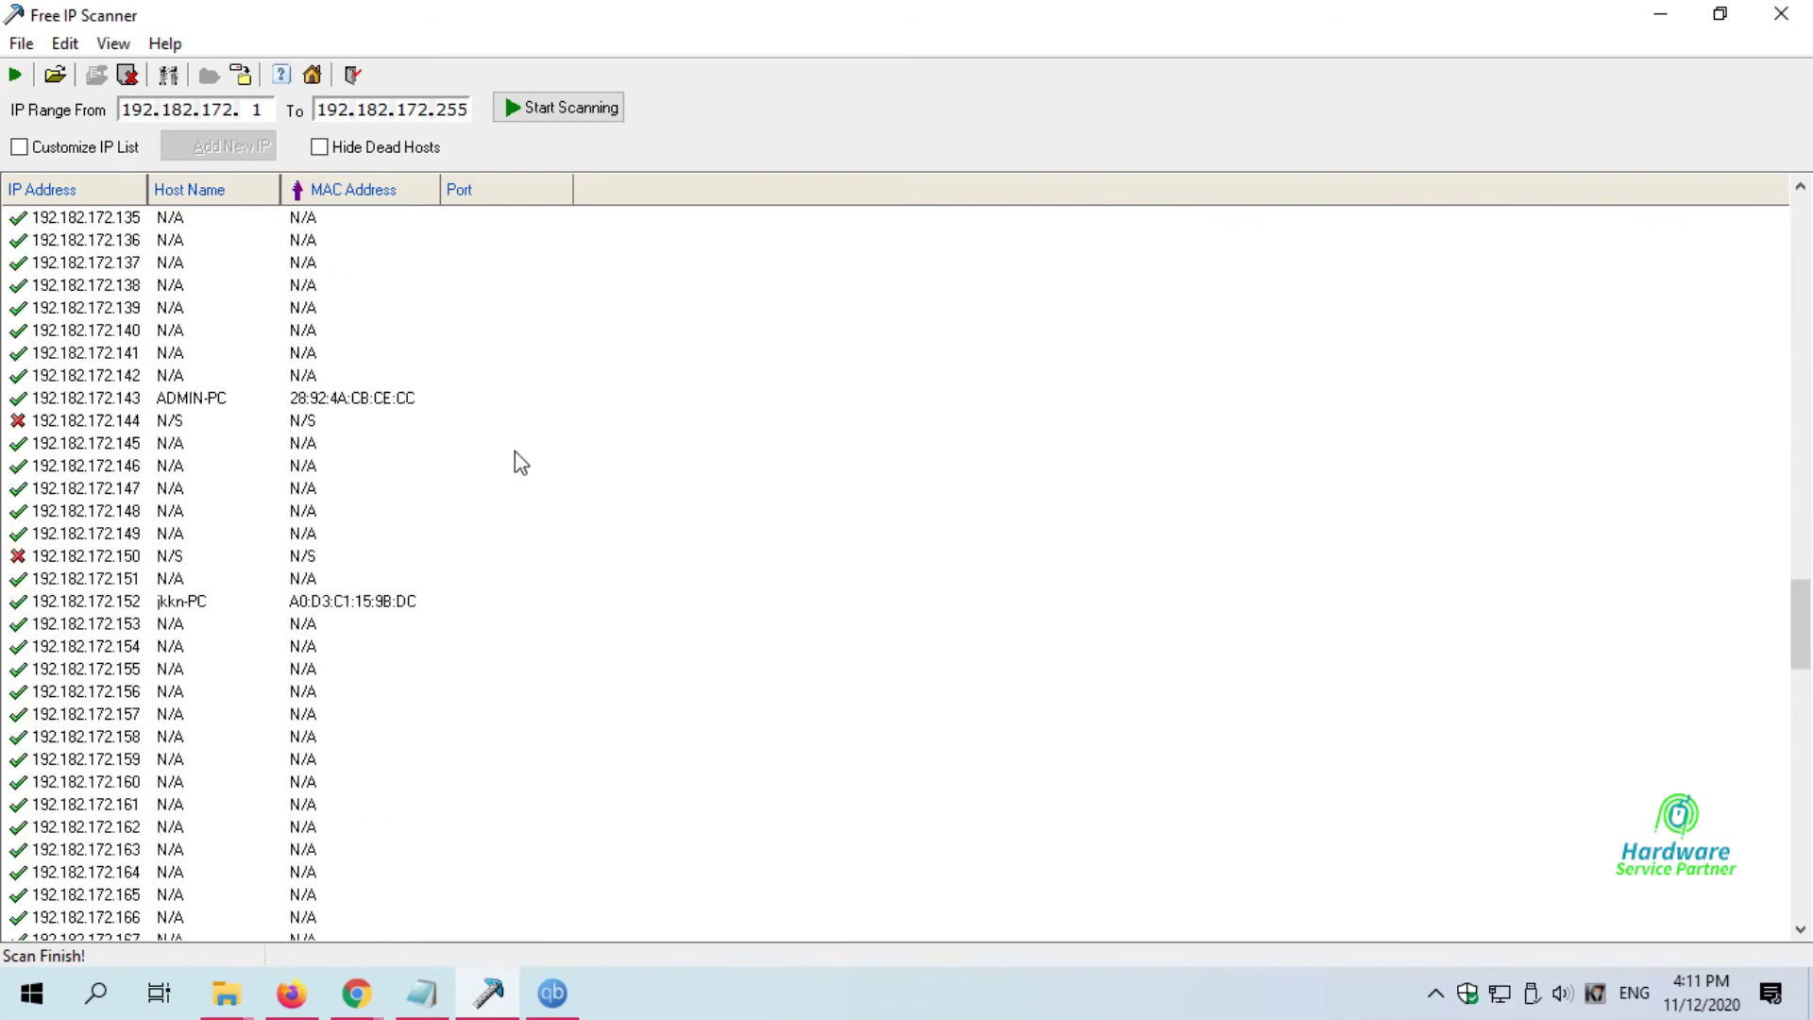
# - Compare the entries for 192.182.172.150 and 192.182.172.152 by selecting each one in turn
pyautogui.click(118, 559)
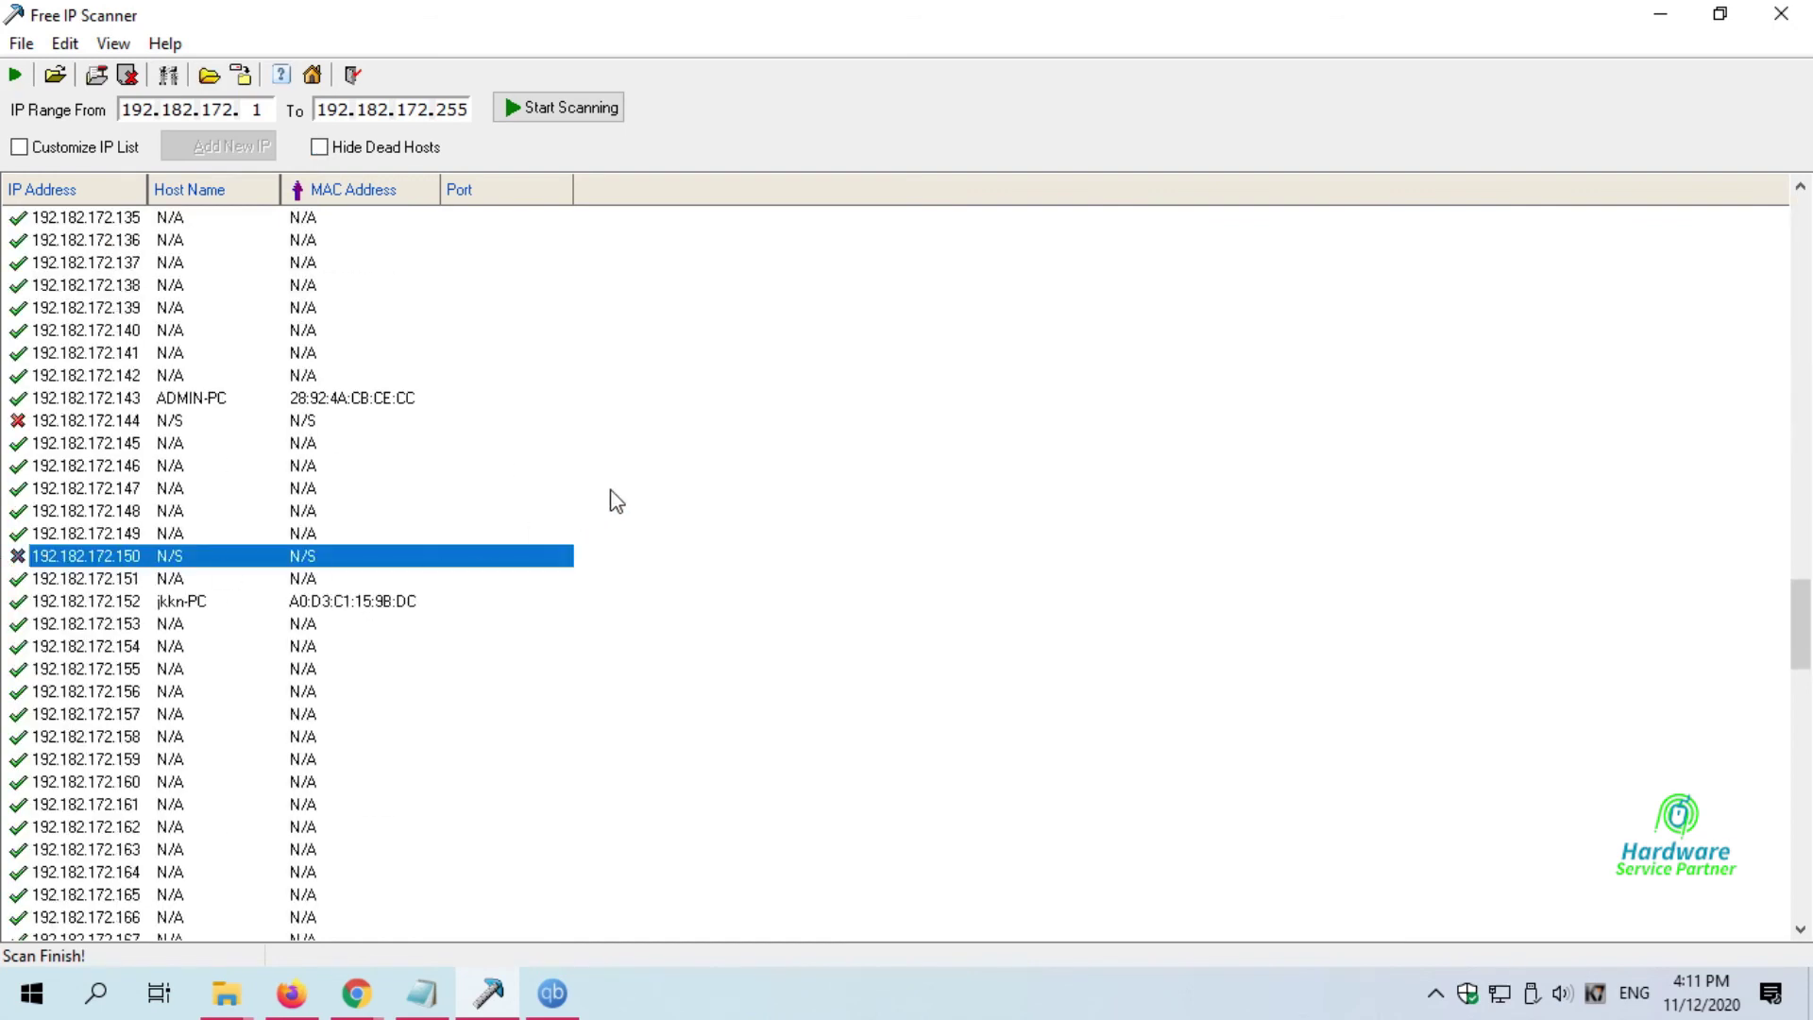
pyautogui.click(47, 602)
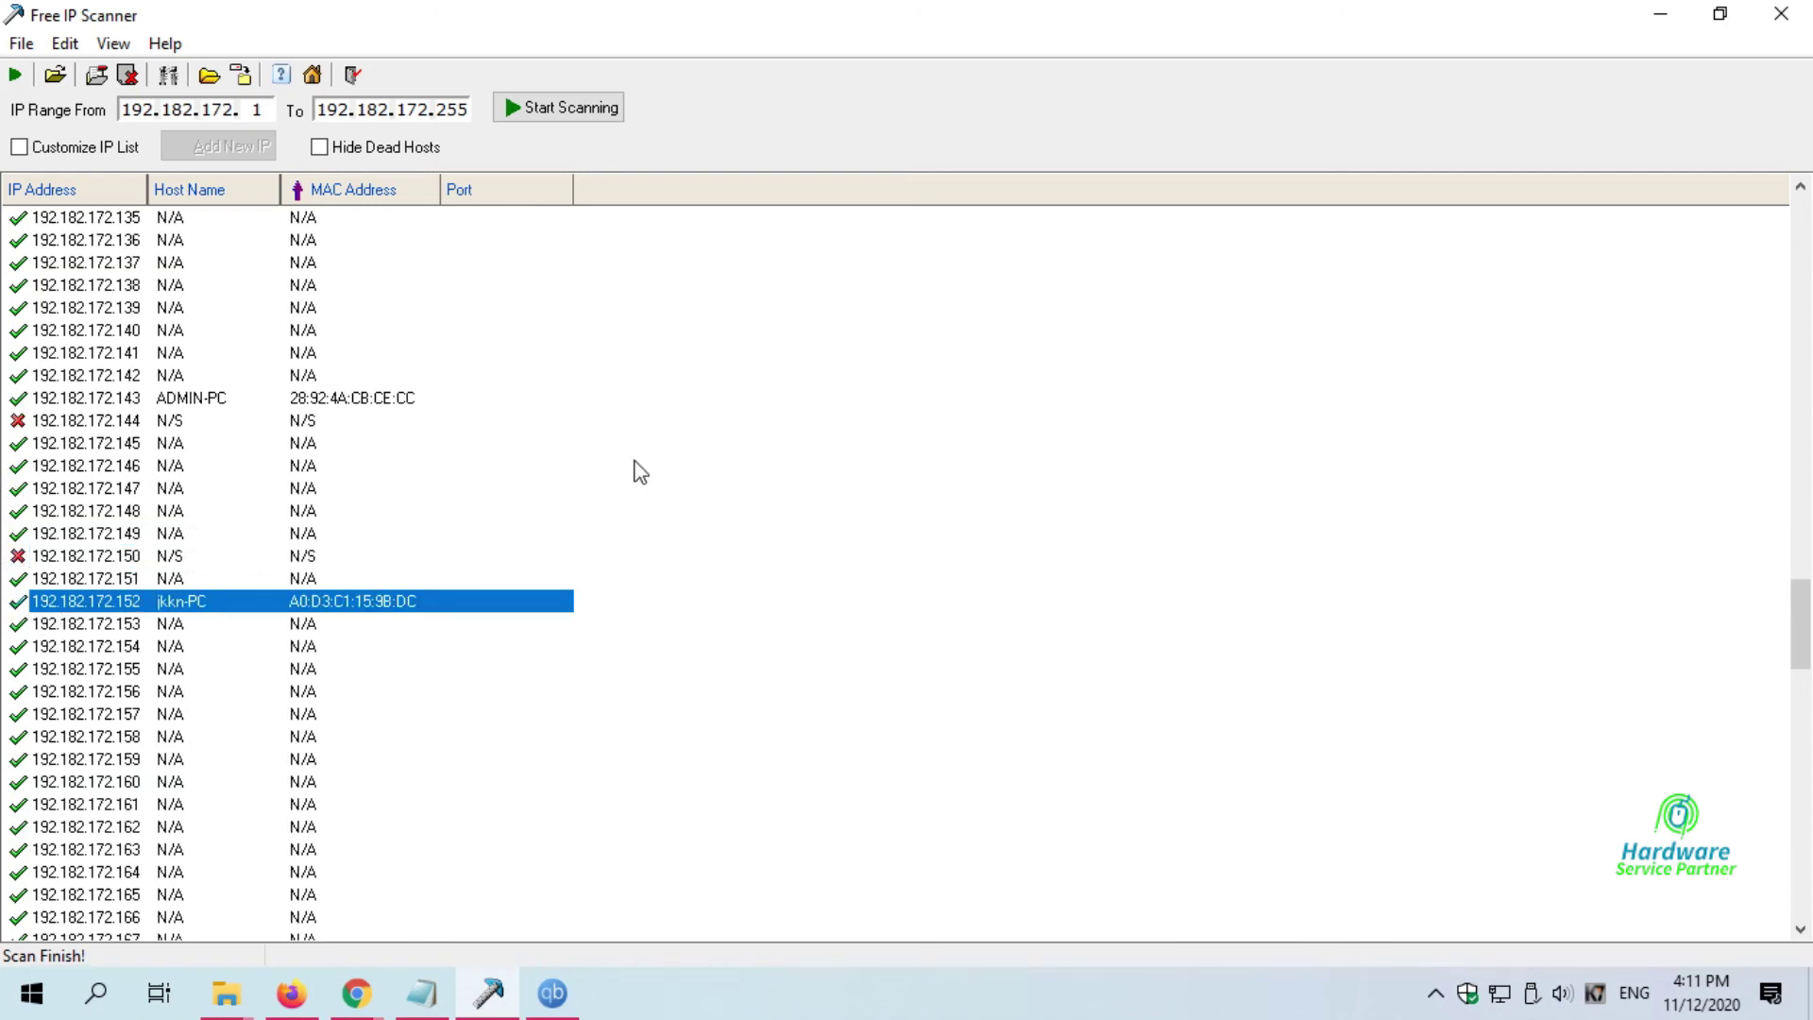
pyautogui.scroll(20, 639, 471)
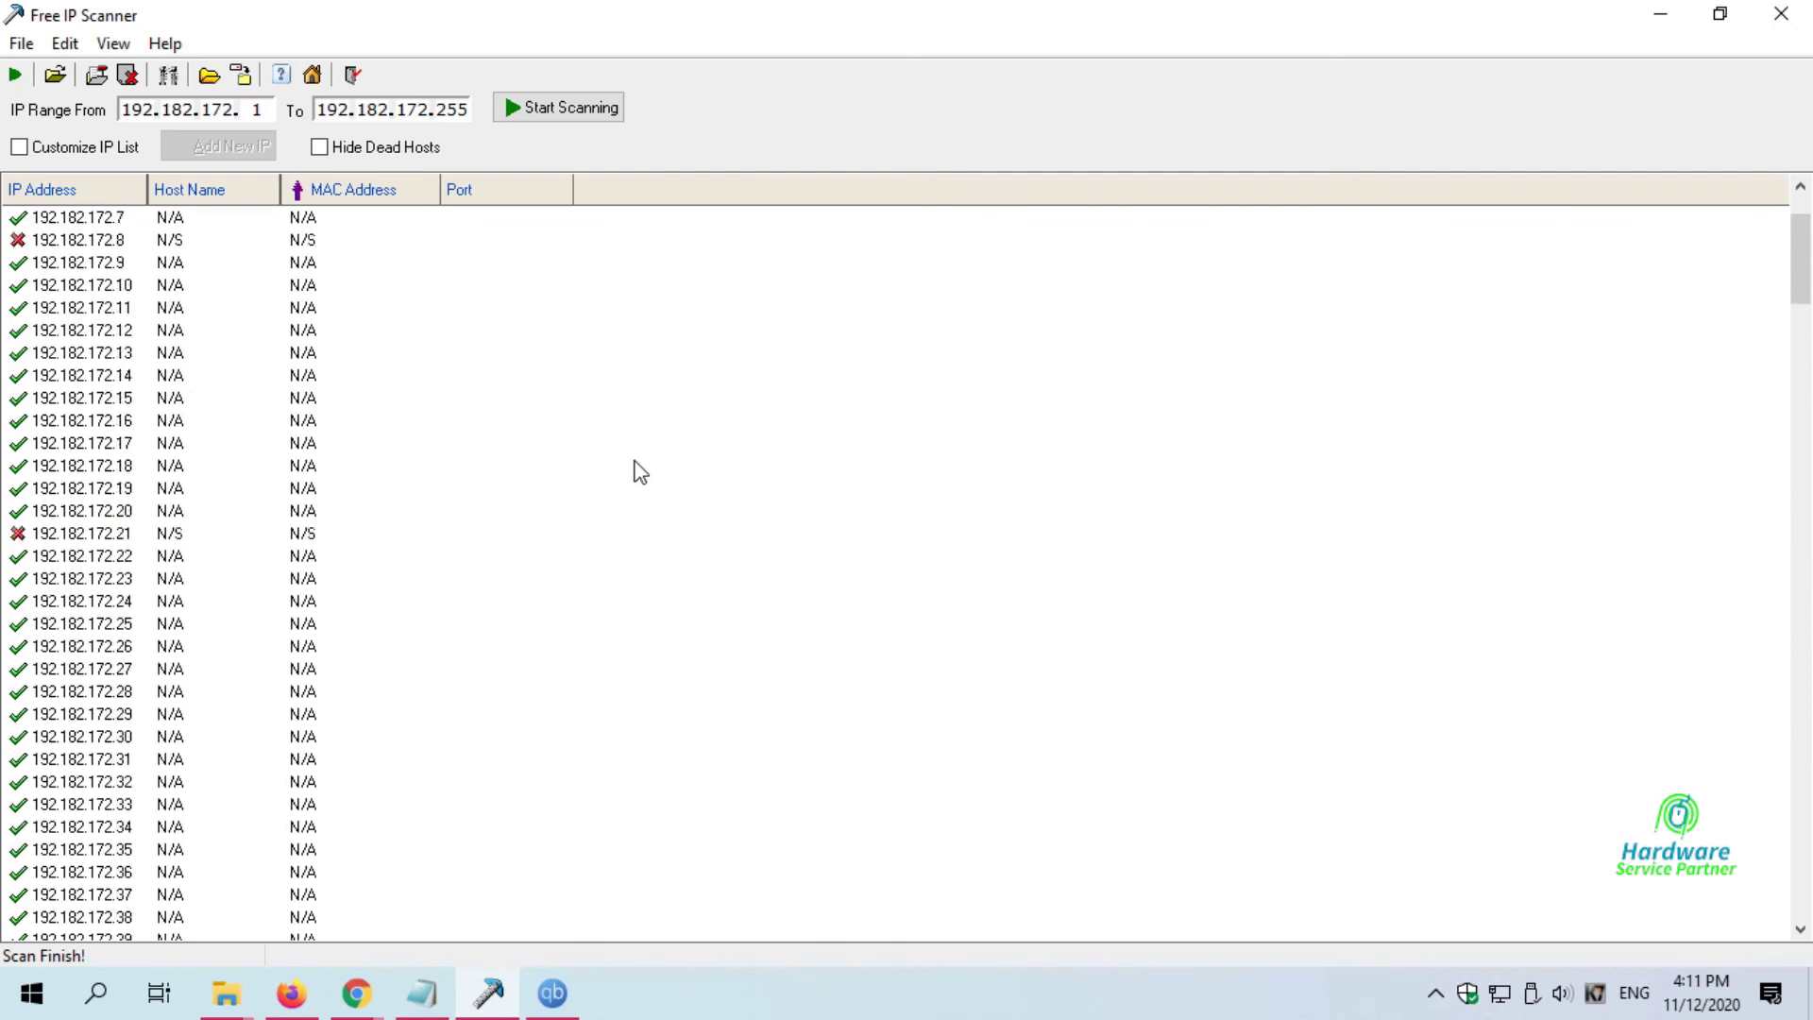